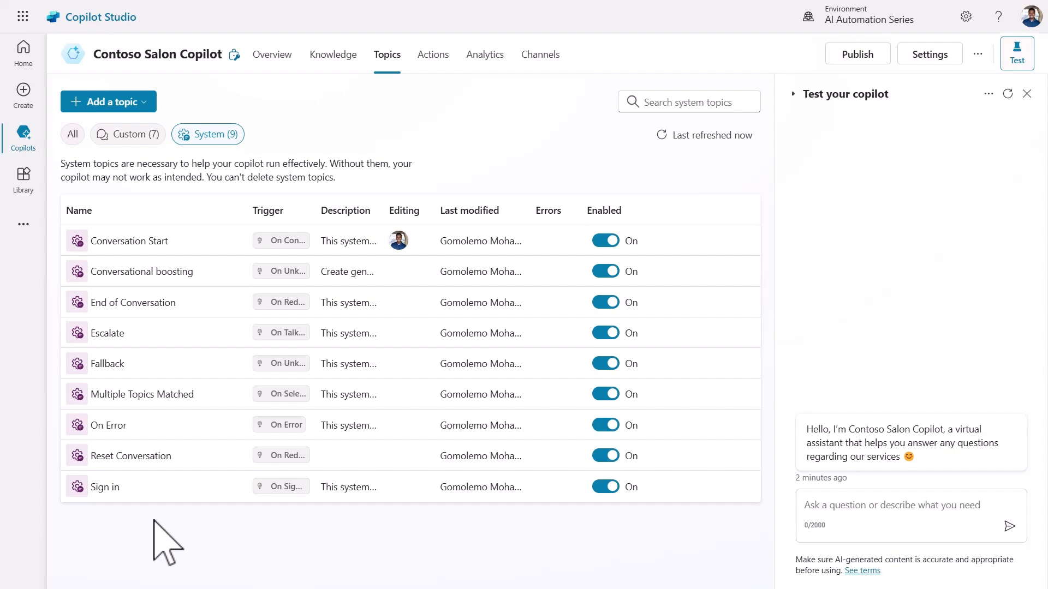
Filter the topic list to the seven Custom topics and bring up the Add a topic choices.
click(131, 135)
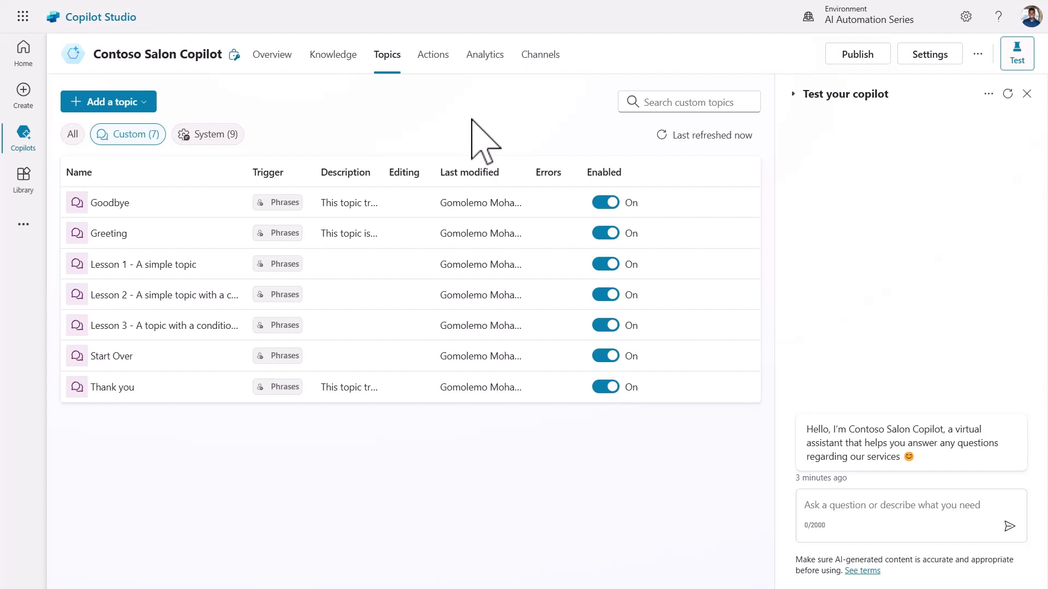
click(88, 103)
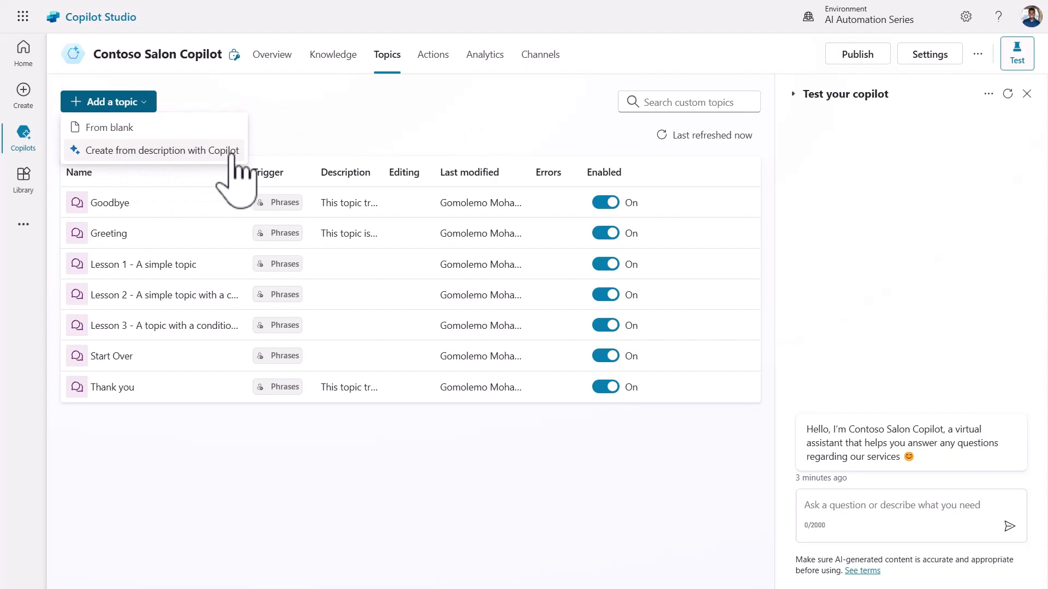
Have Copilot create the 'Book a Salon Appointment' topic from a pasted salon-booking description.
click(164, 151)
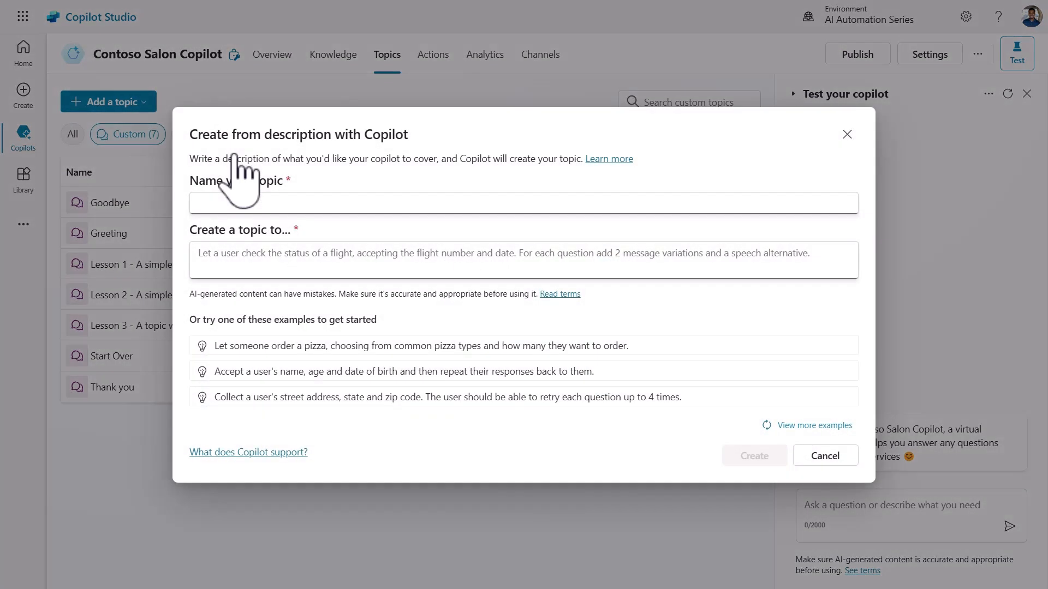
click(431, 202)
text(Book a Salon Appointment)
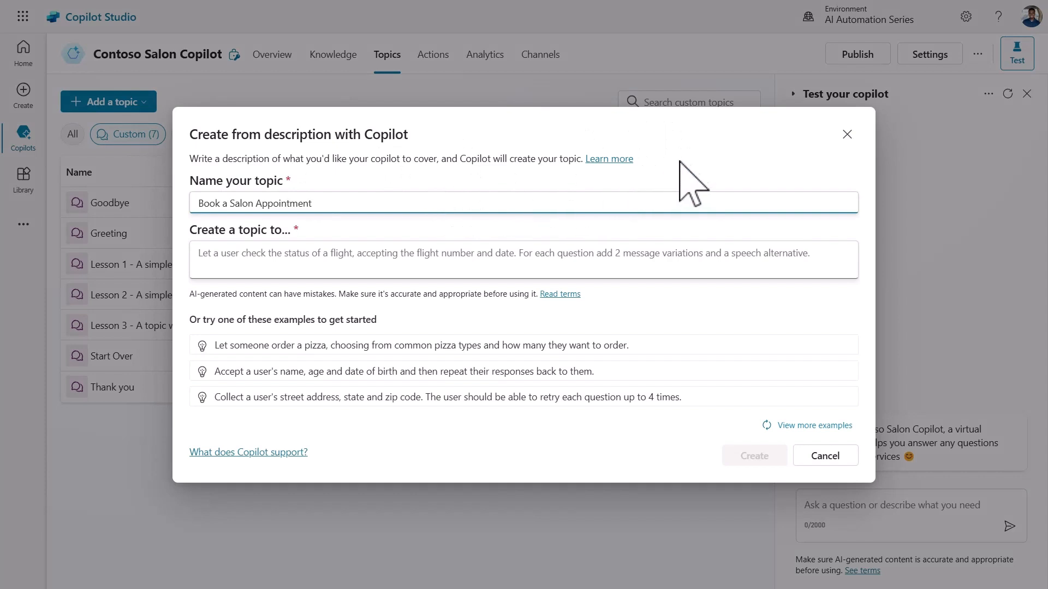
click(691, 157)
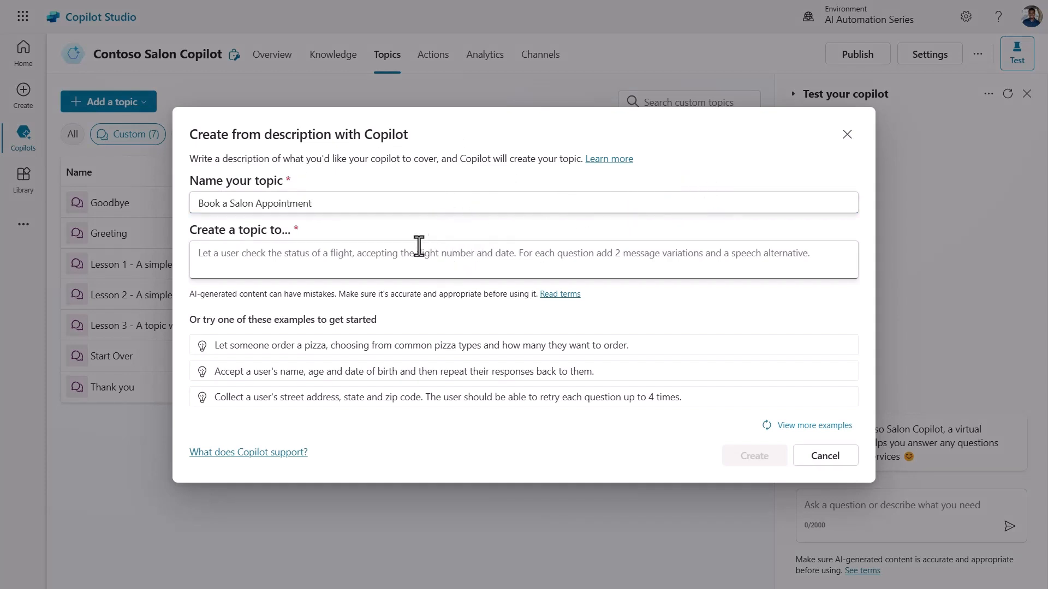
click(399, 260)
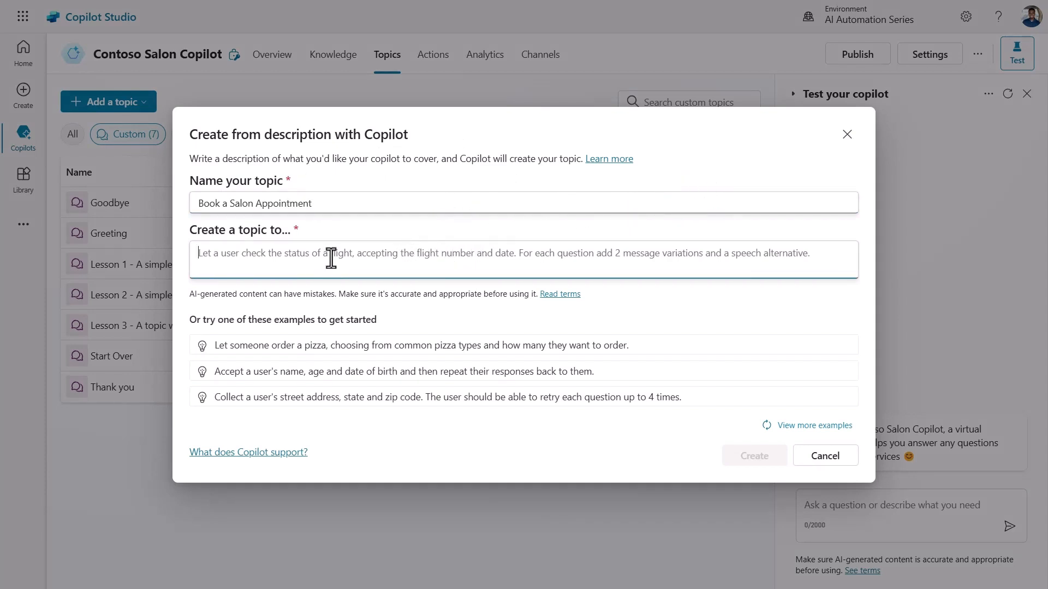
text(Let someone book a salon appointment providing their full name, email, choosing from a list of services (hair, manicure, massage, facial), and date and time of the appointment)
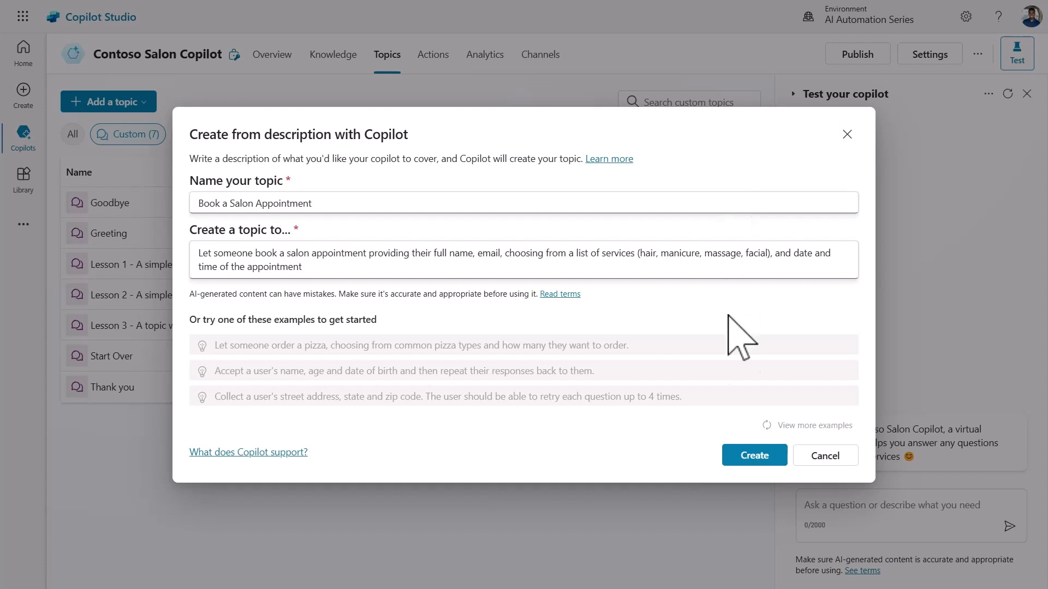
click(748, 456)
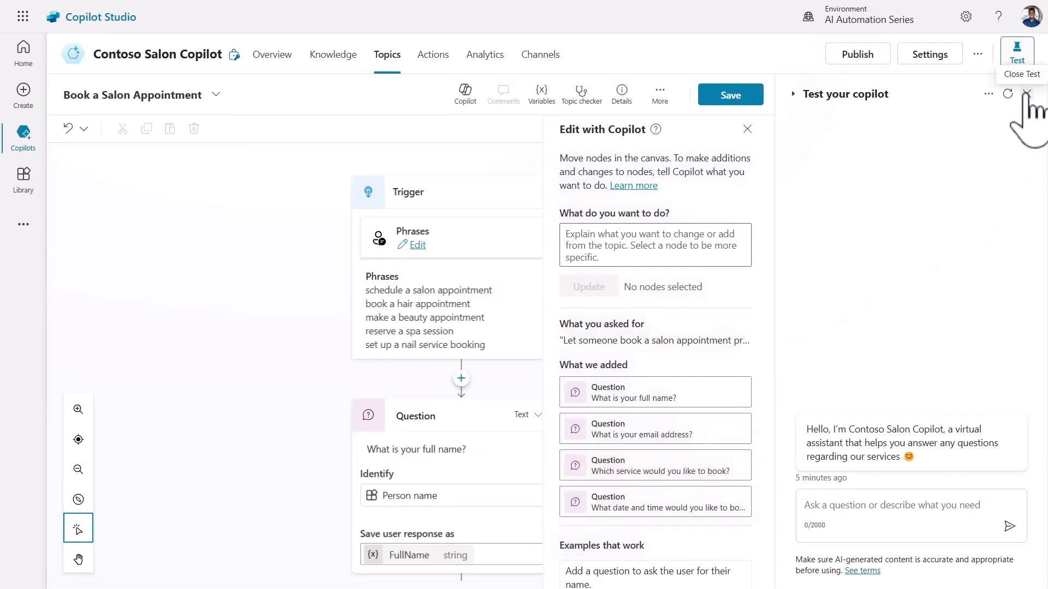
Close the test chat and review the generated trigger phrases and the full-name and email questions.
click(1020, 50)
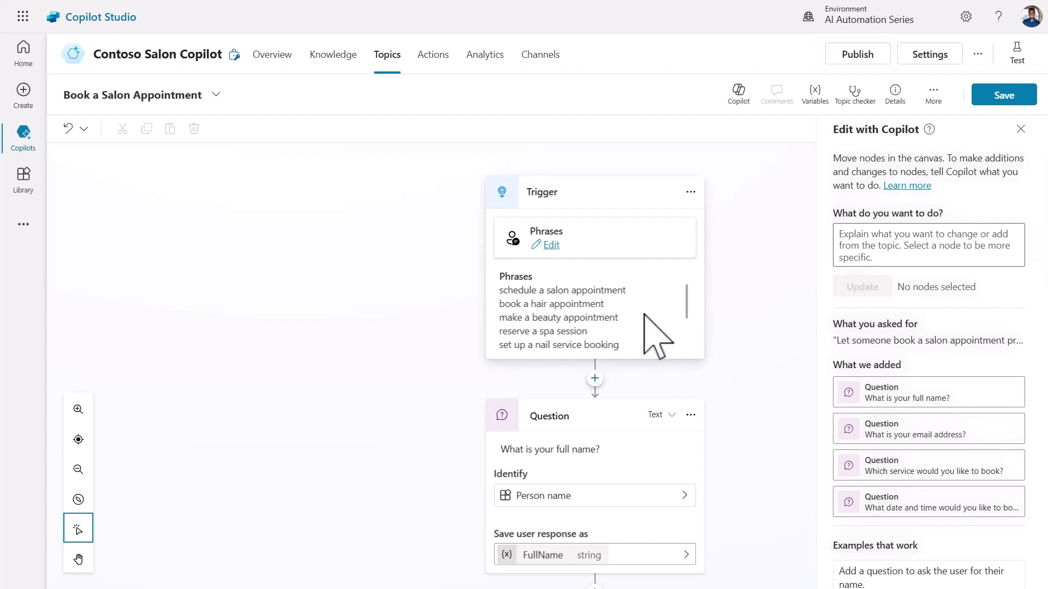
scroll(633, 315, down, 4)
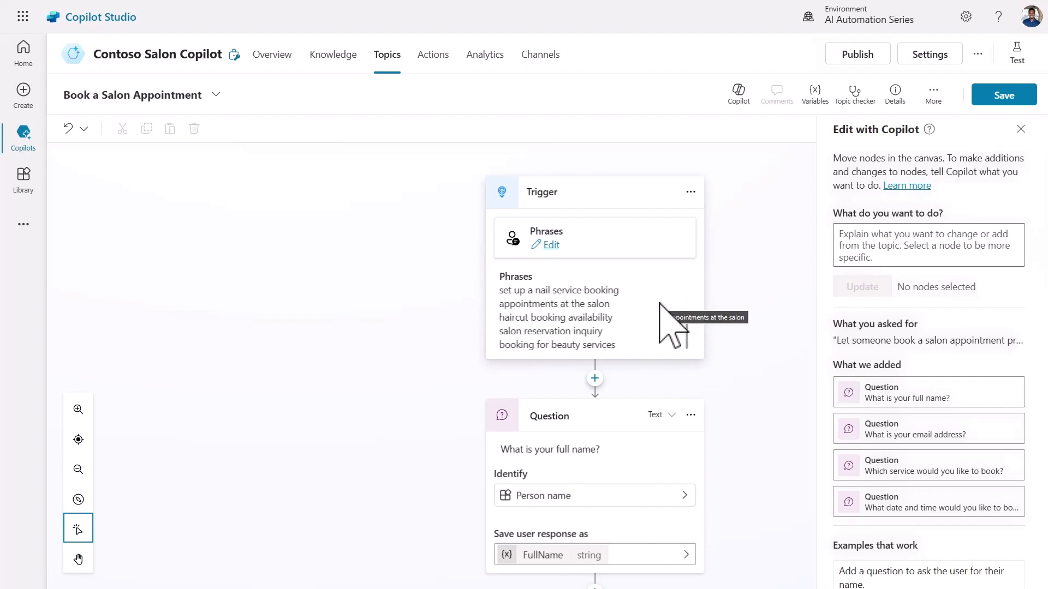
scroll(667, 324, up, 4)
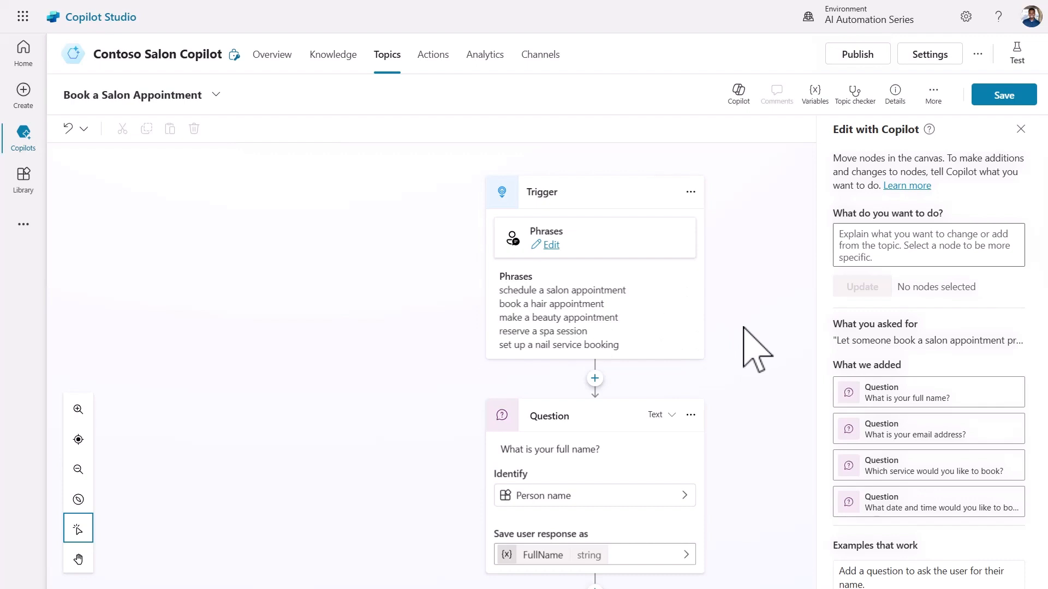
scroll(756, 350, down, 2)
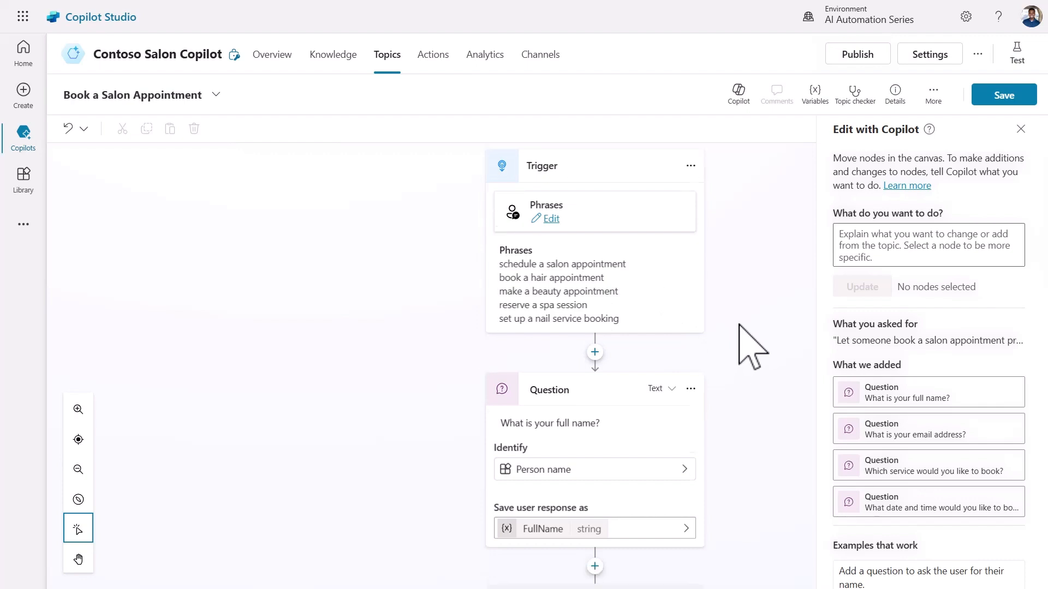
scroll(740, 325, down, 3)
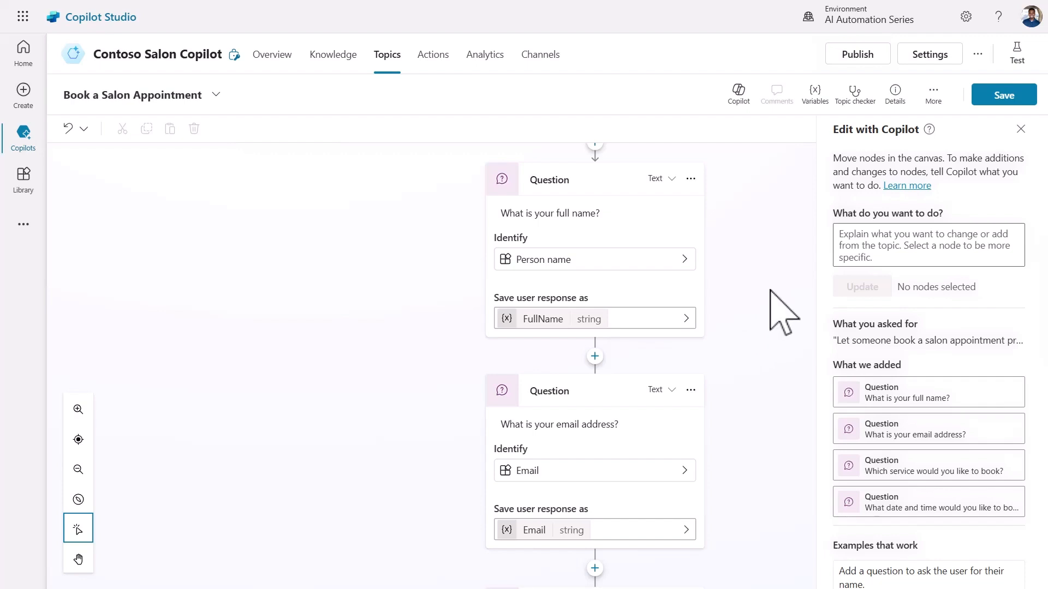
click(661, 262)
click(659, 285)
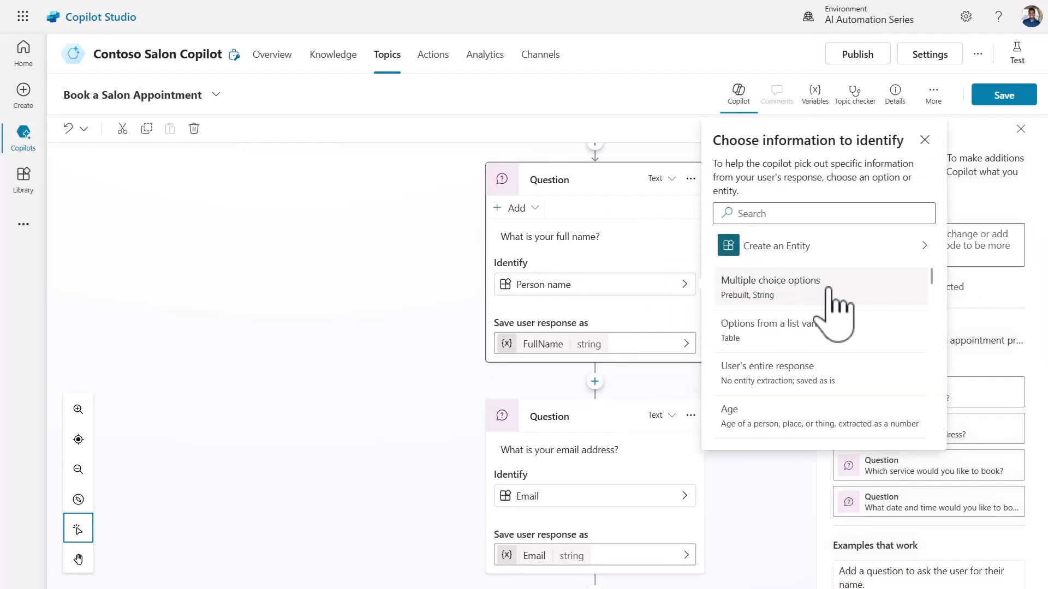
scroll(854, 342, down, 3)
scroll(851, 335, down, 3)
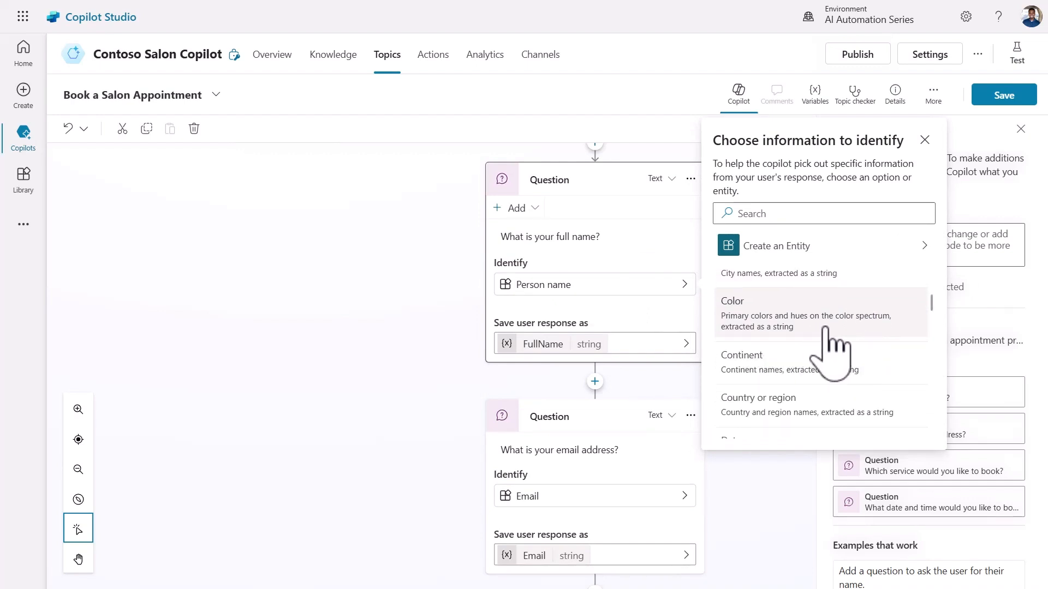
scroll(852, 350, down, 3)
scroll(857, 343, down, 5)
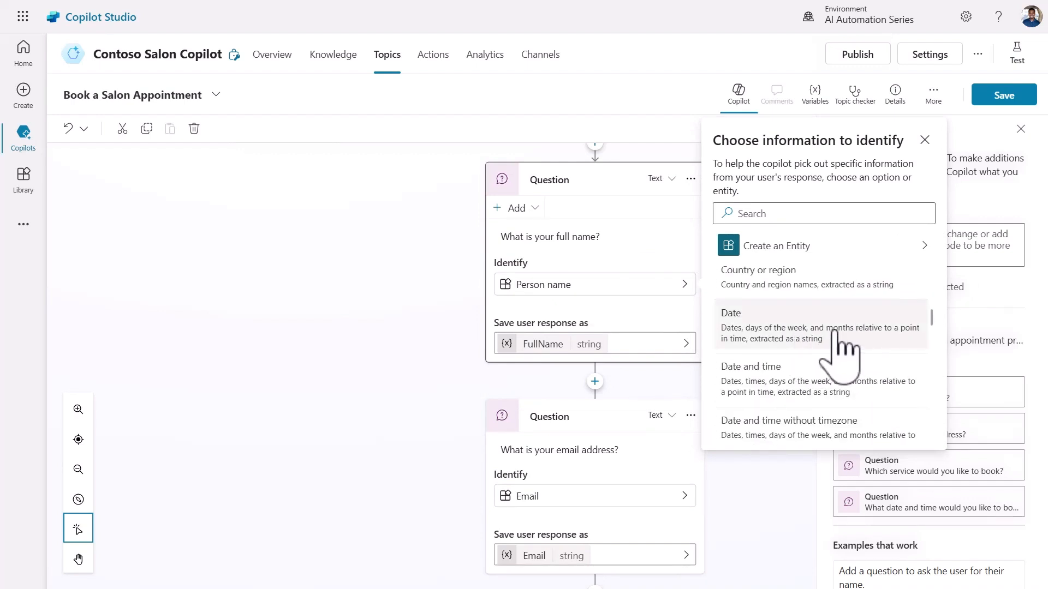
scroll(836, 337, down, 1)
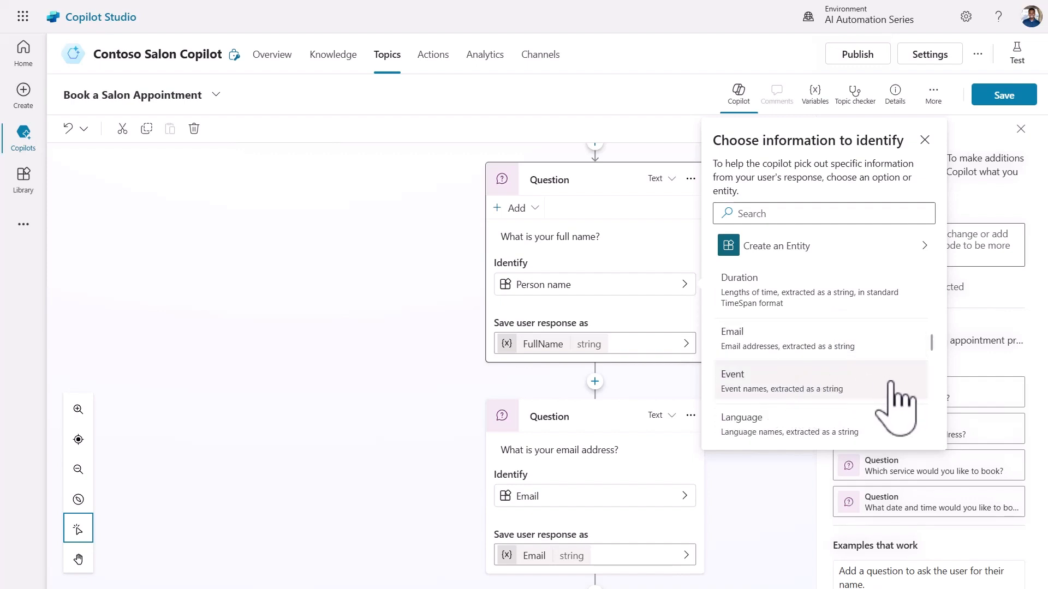
scroll(890, 383, down, 4)
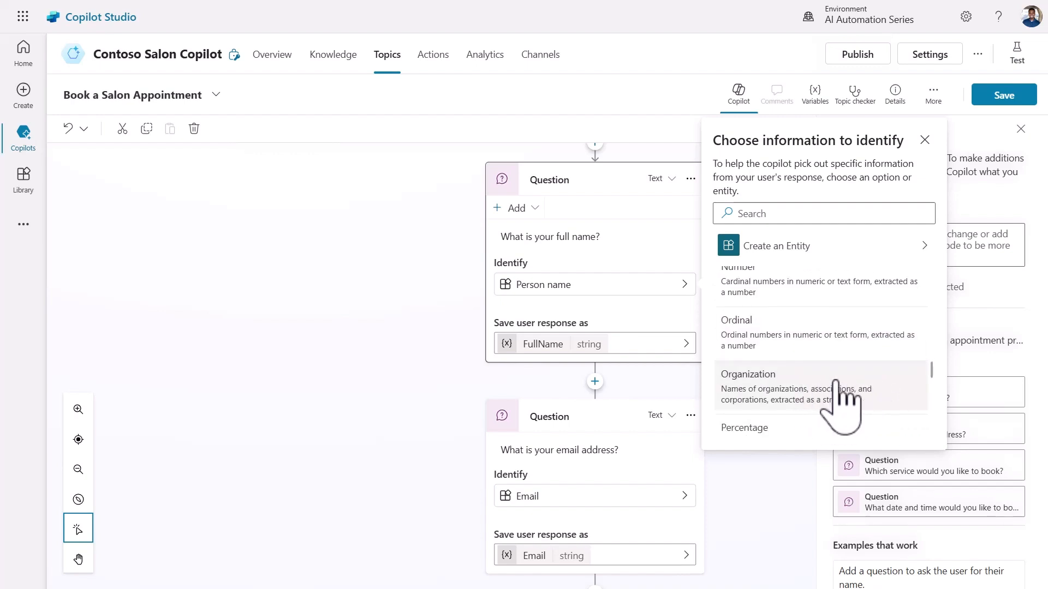
click(924, 140)
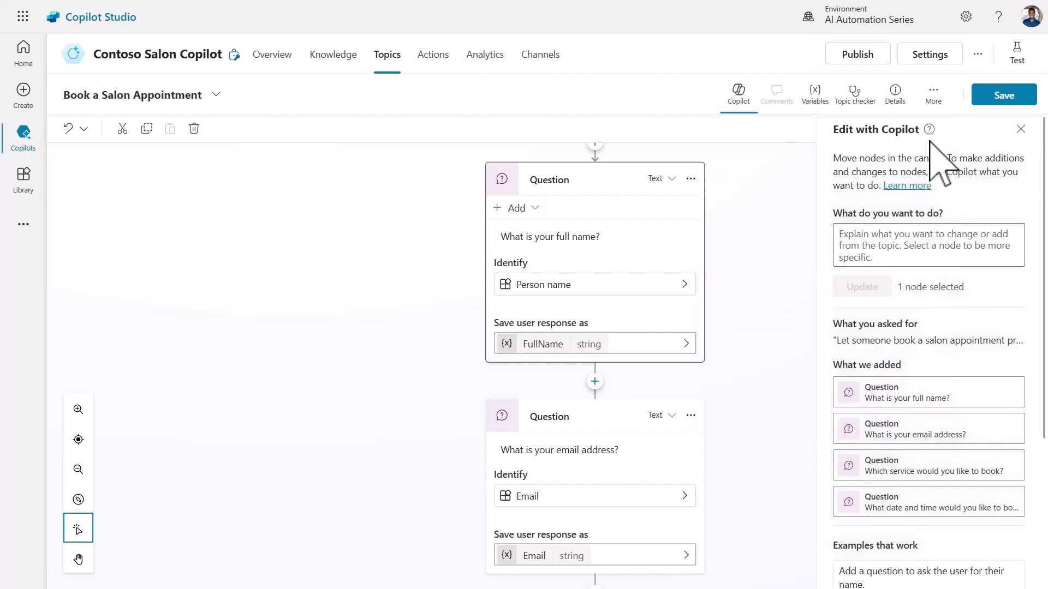
Answer the copilot's full-name question in the test chat with a pasted full name.
click(772, 308)
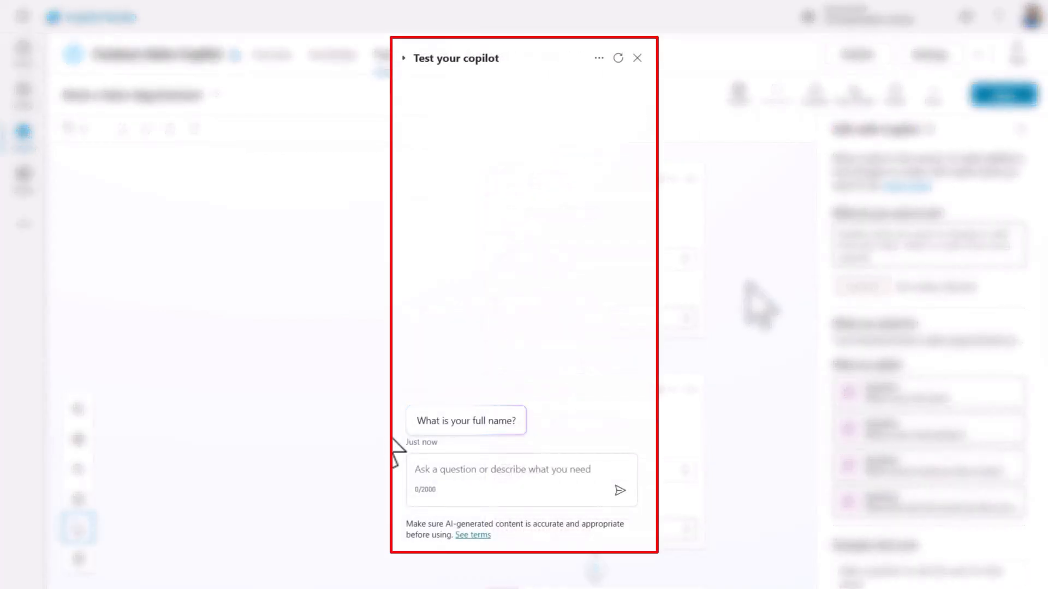
click(497, 468)
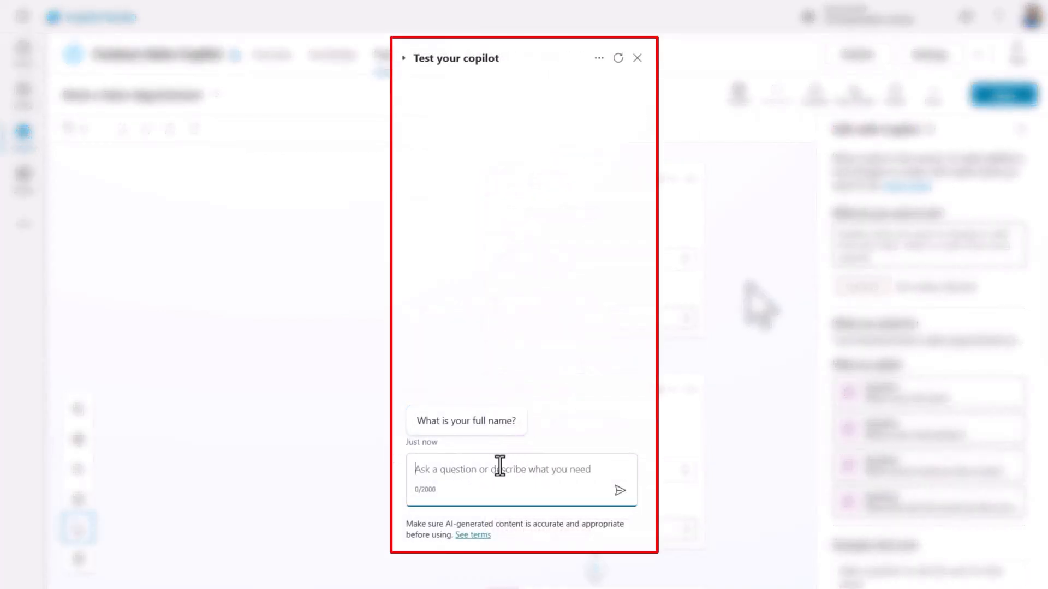
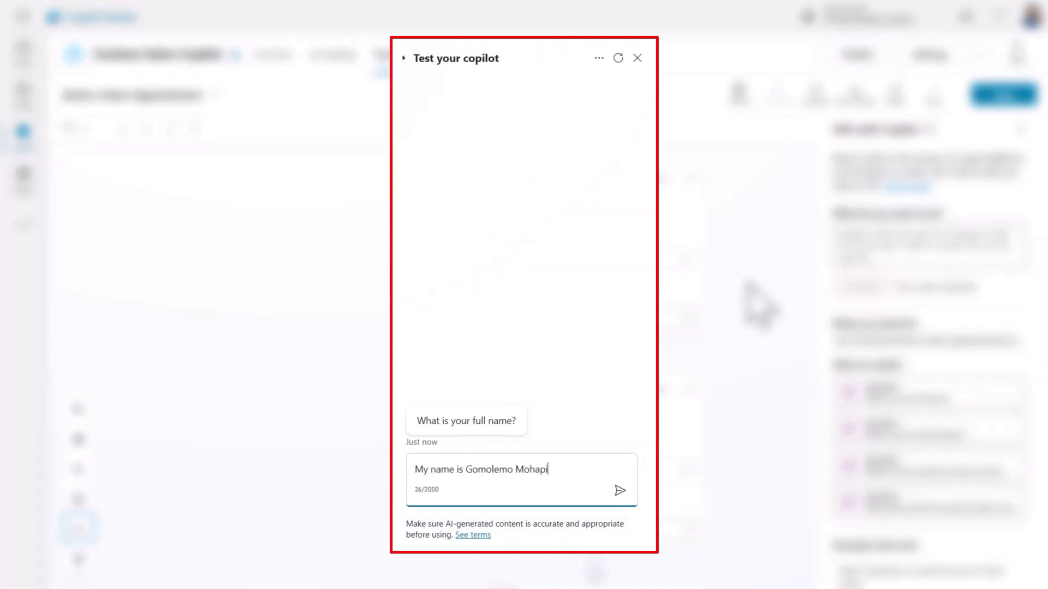
click(620, 490)
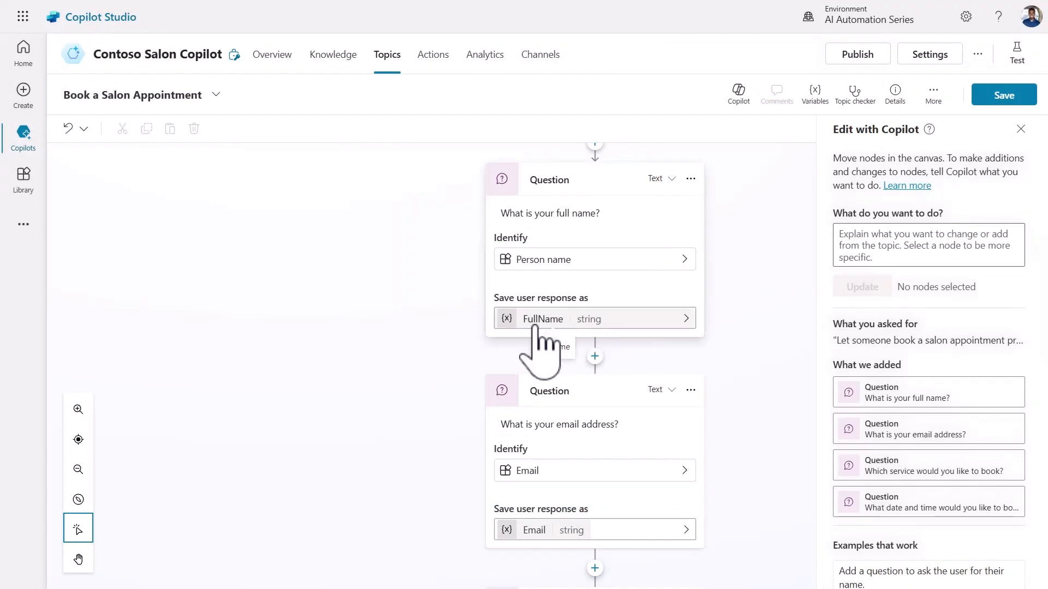
Reword the full-name question to 'Sure! I can help with that 😊. What is your full name?'.
click(675, 330)
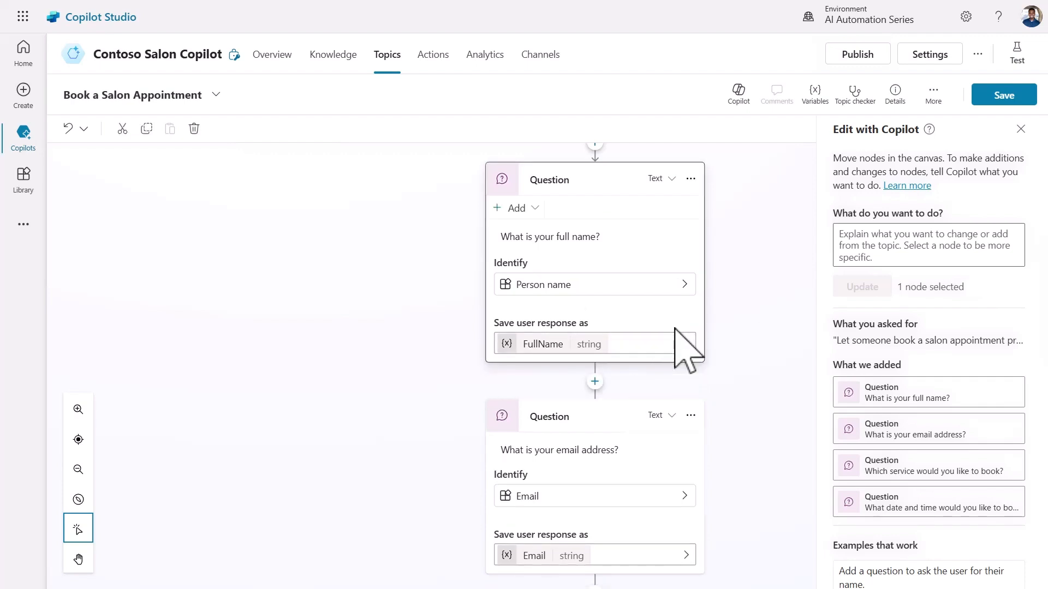
click(667, 345)
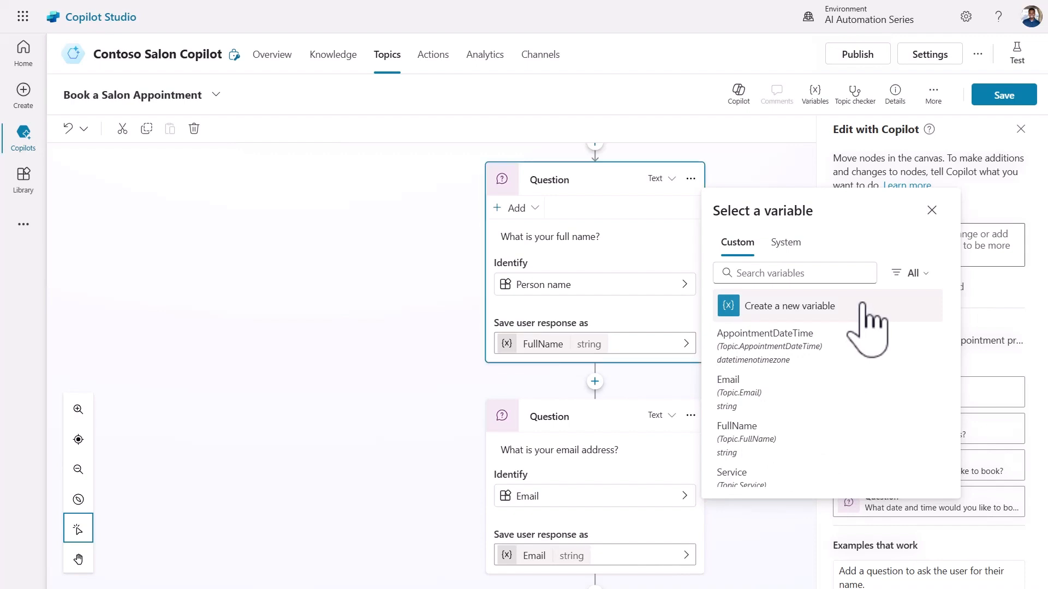
click(931, 210)
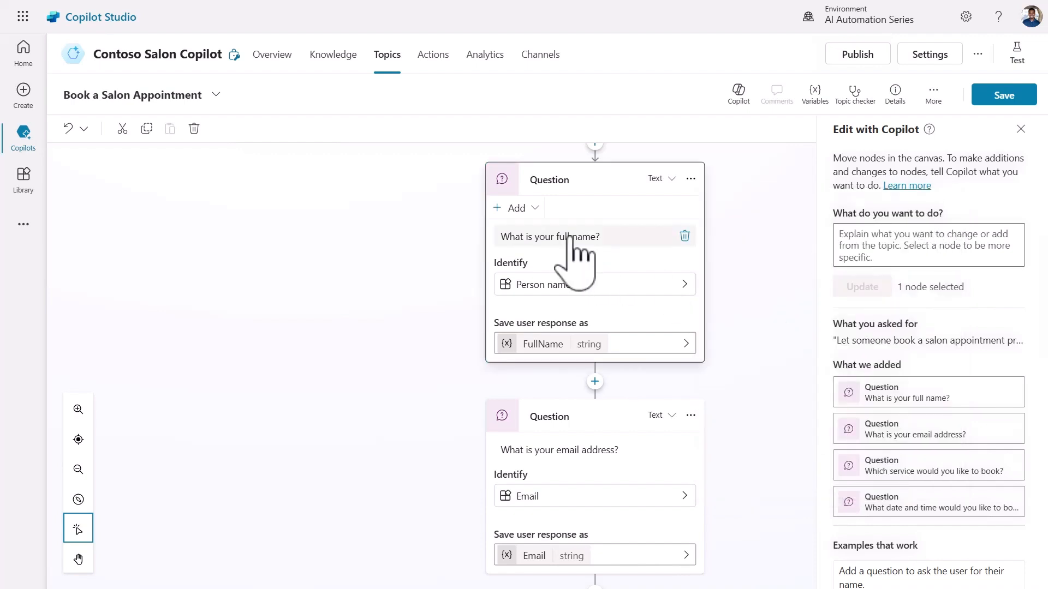
click(579, 236)
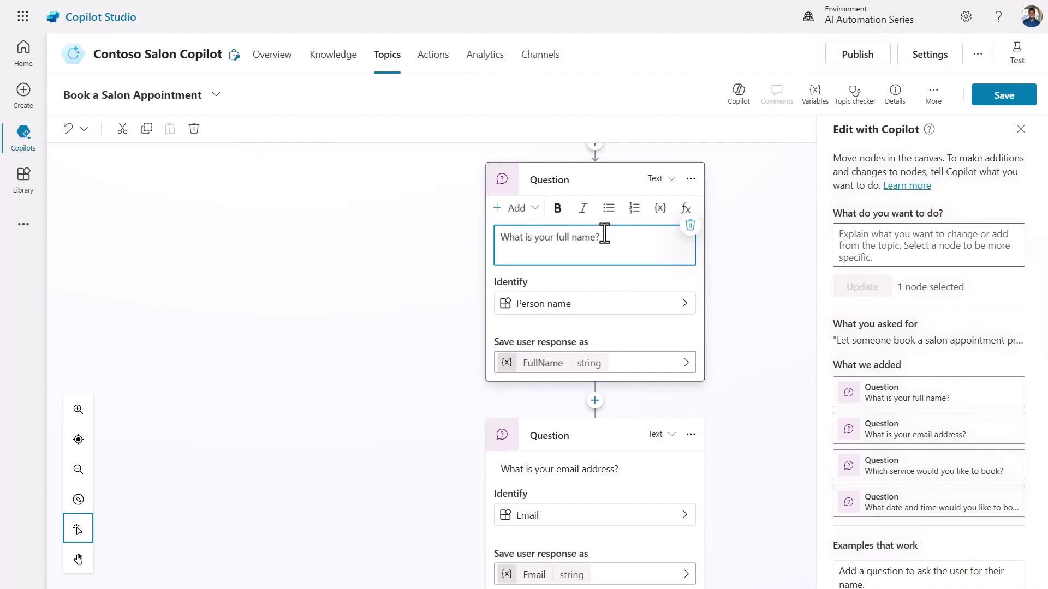
drag(599, 237, 498, 251)
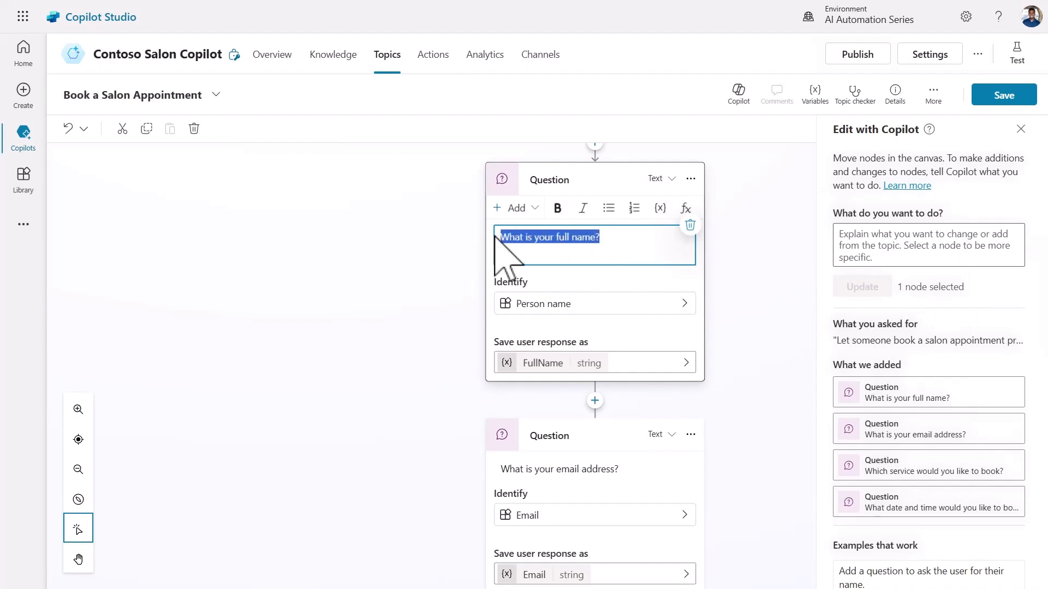
text(Sure! I can help with that 😊. What is your full name?)
Change the email question to 'Thanks, {FullName}! What is your email address?'.
click(764, 292)
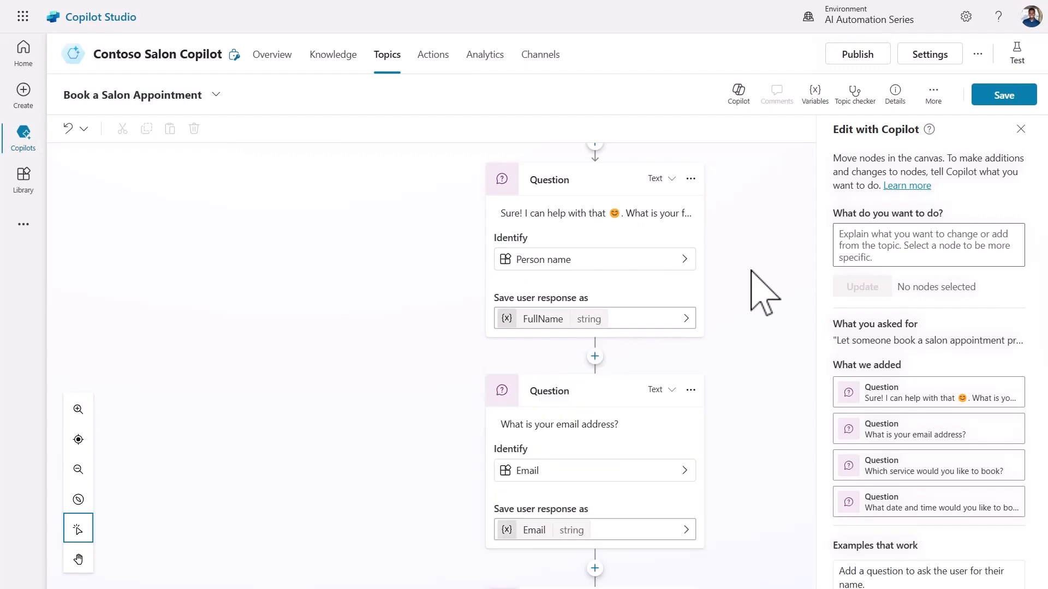
scroll(780, 300, down, 3)
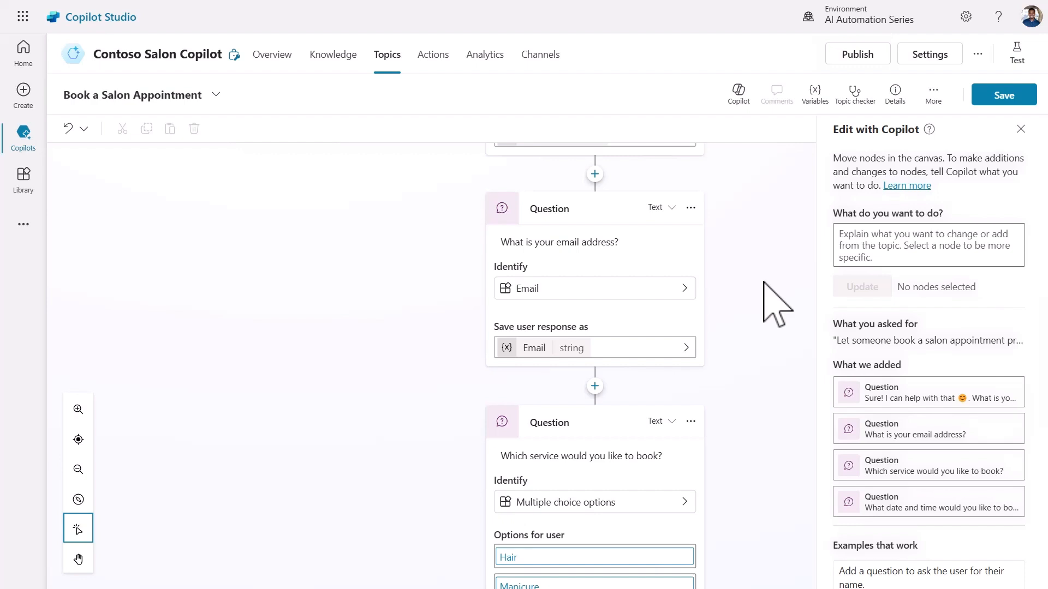
click(627, 248)
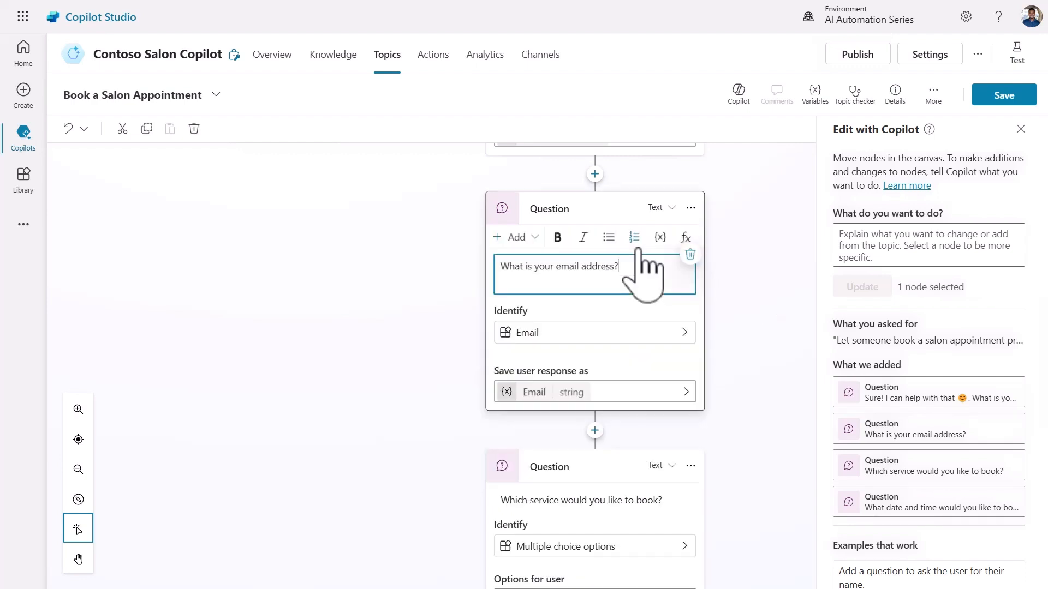
click(502, 266)
text(Thanks,)
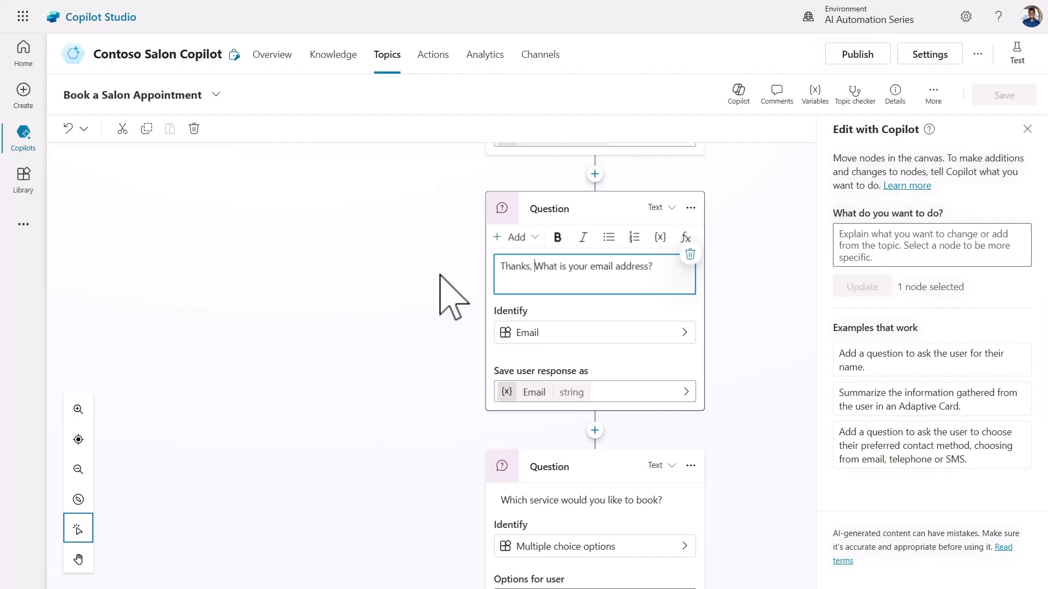
click(661, 237)
click(753, 322)
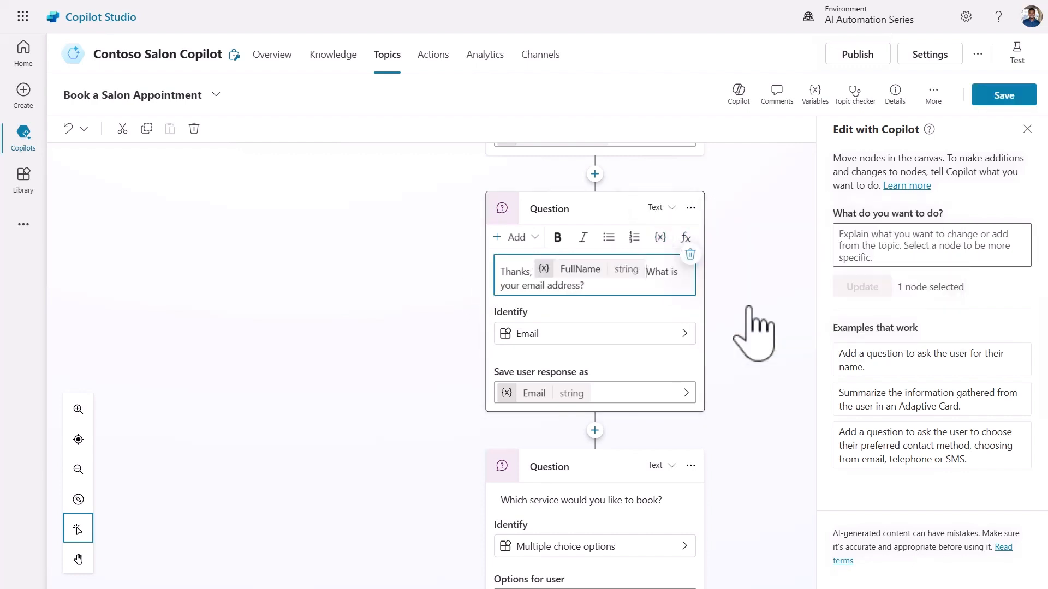
text(!)
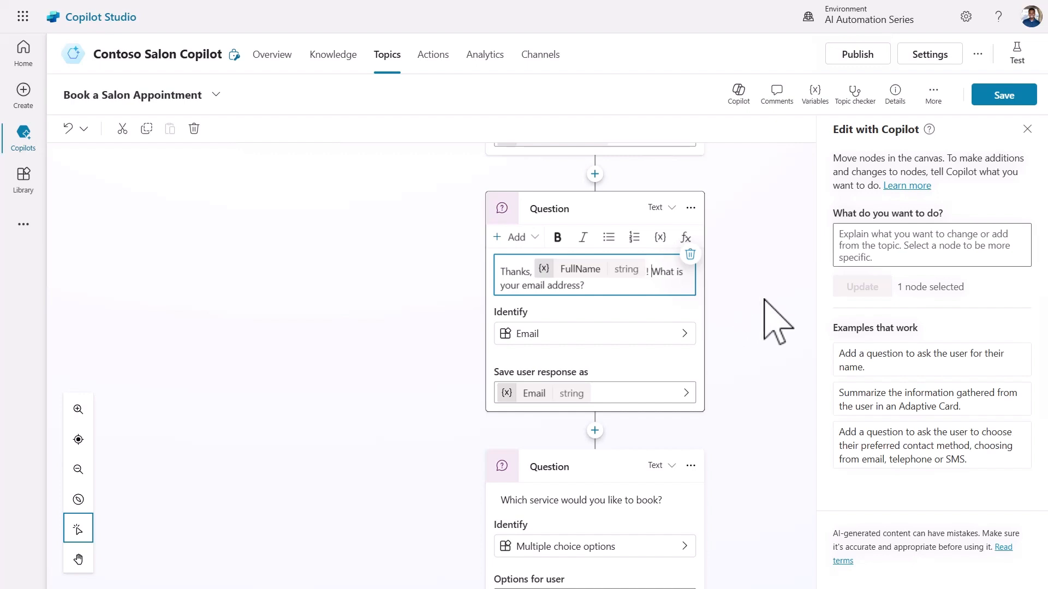
click(764, 299)
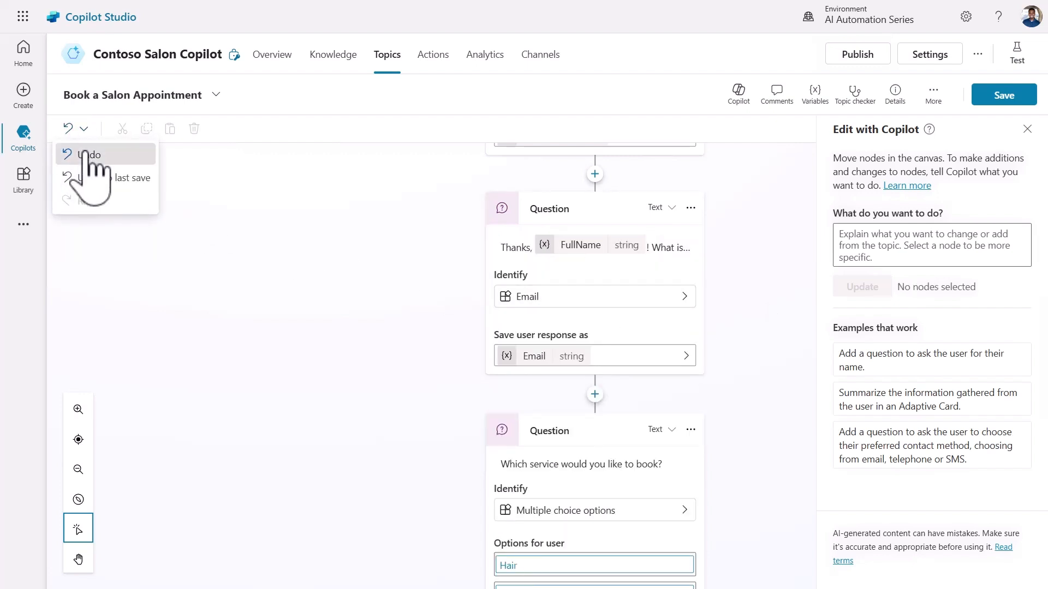
Undo the greeting so the email question reads 'What is your email address?' again, and select that question node.
click(83, 155)
click(83, 128)
click(83, 154)
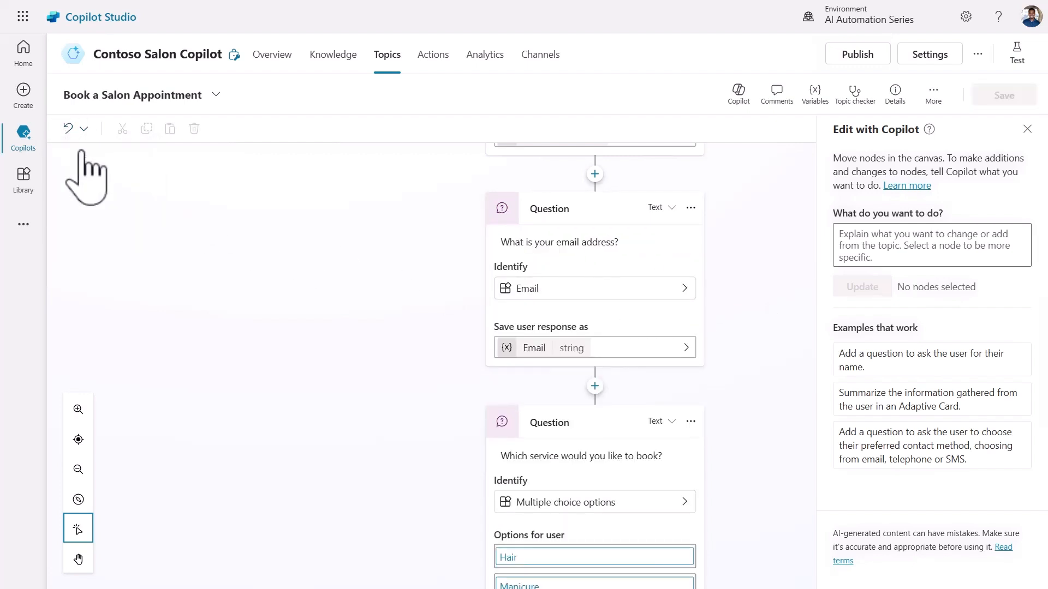
click(622, 202)
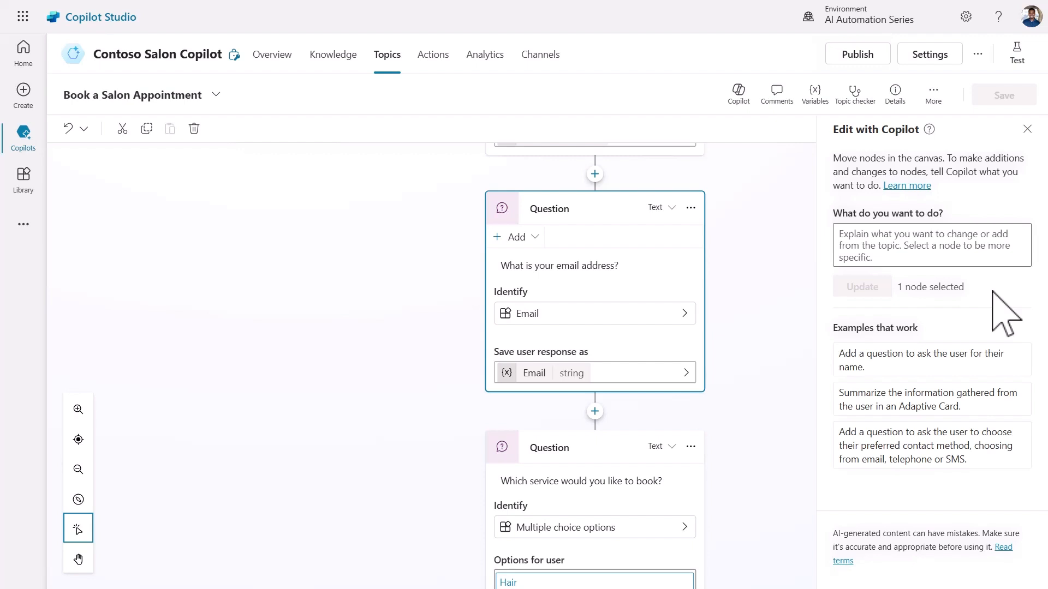
Have Copilot rewrite the email question to start with 'Thank you {FullName}!'.
click(973, 252)
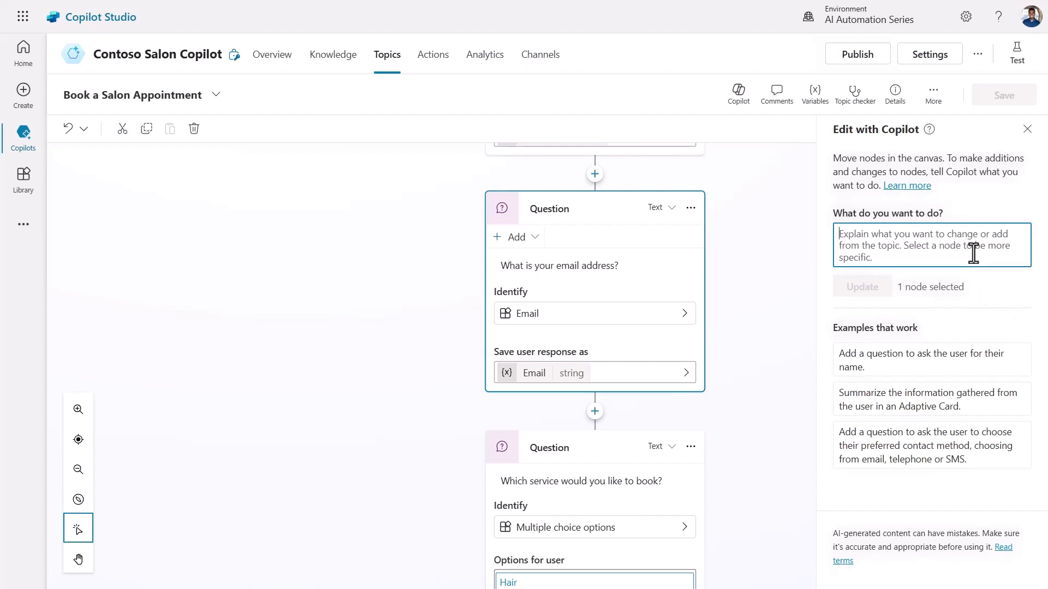
key(ctrl+v)
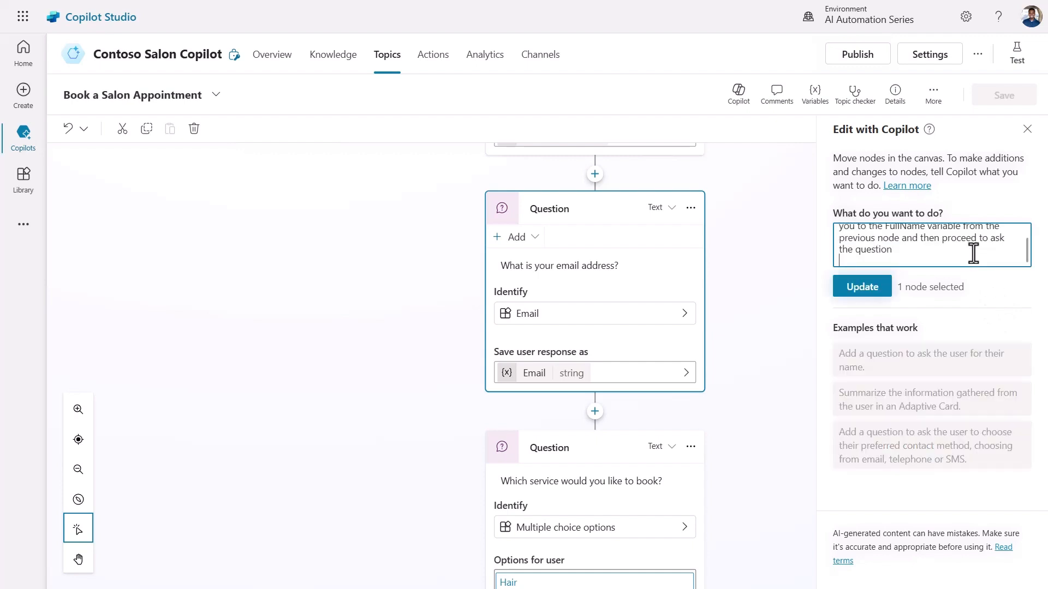
scroll(1019, 250, up, 2)
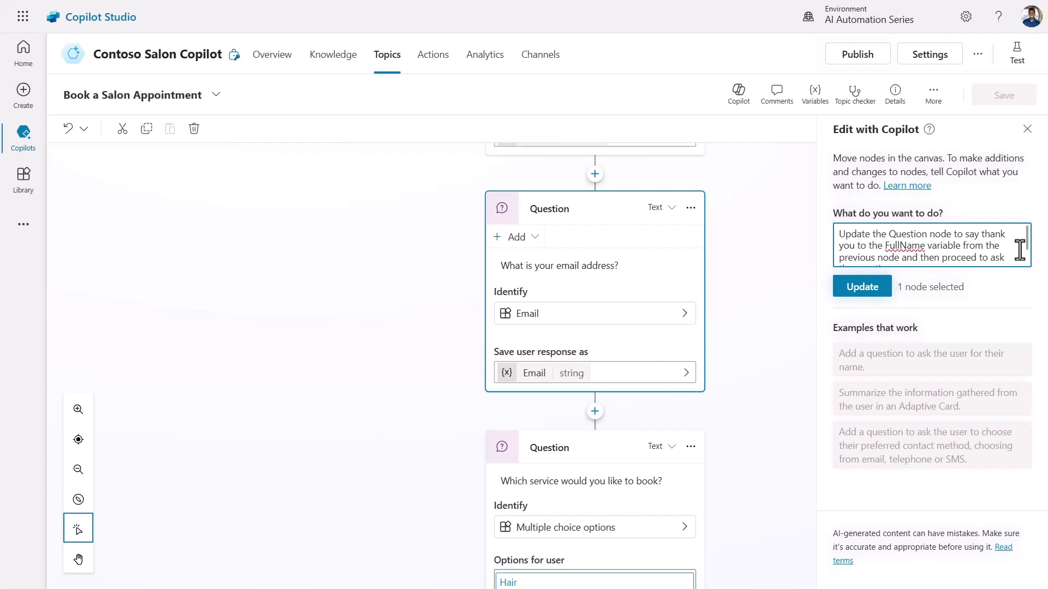
scroll(1019, 250, down, 1)
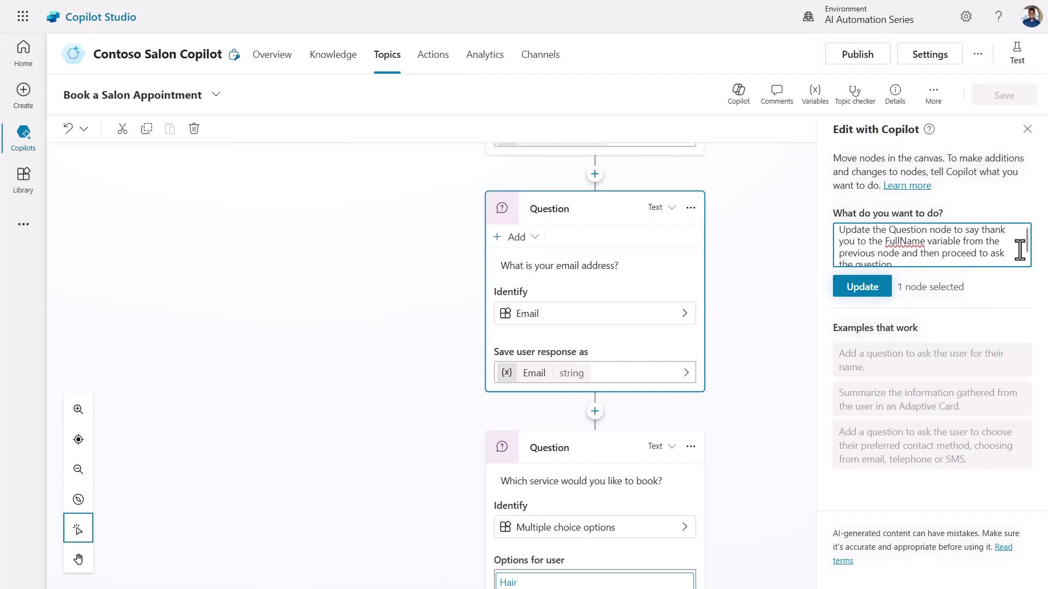
scroll(1020, 250, up, 1)
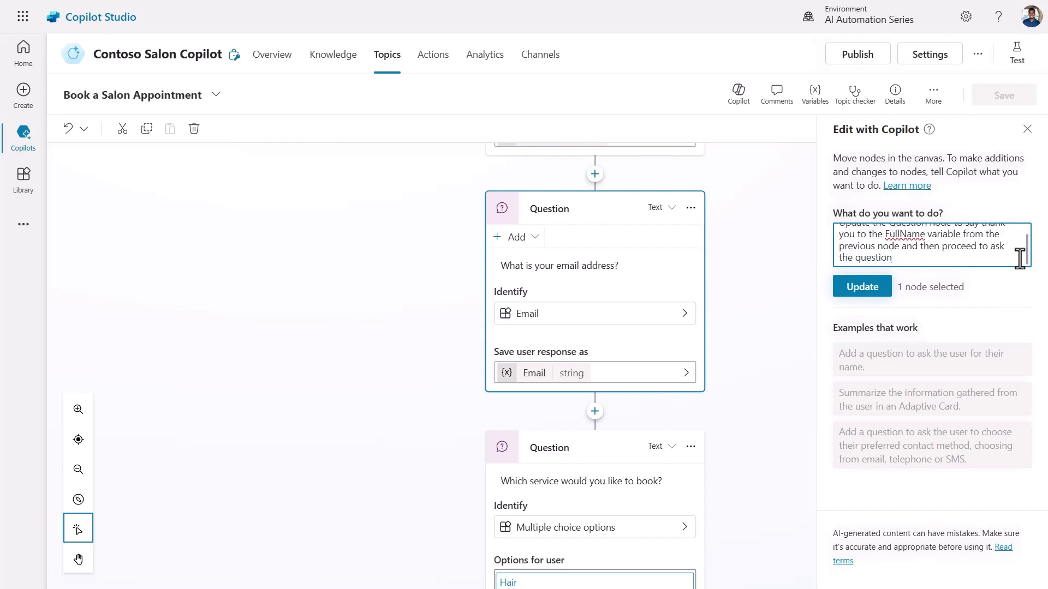
click(873, 288)
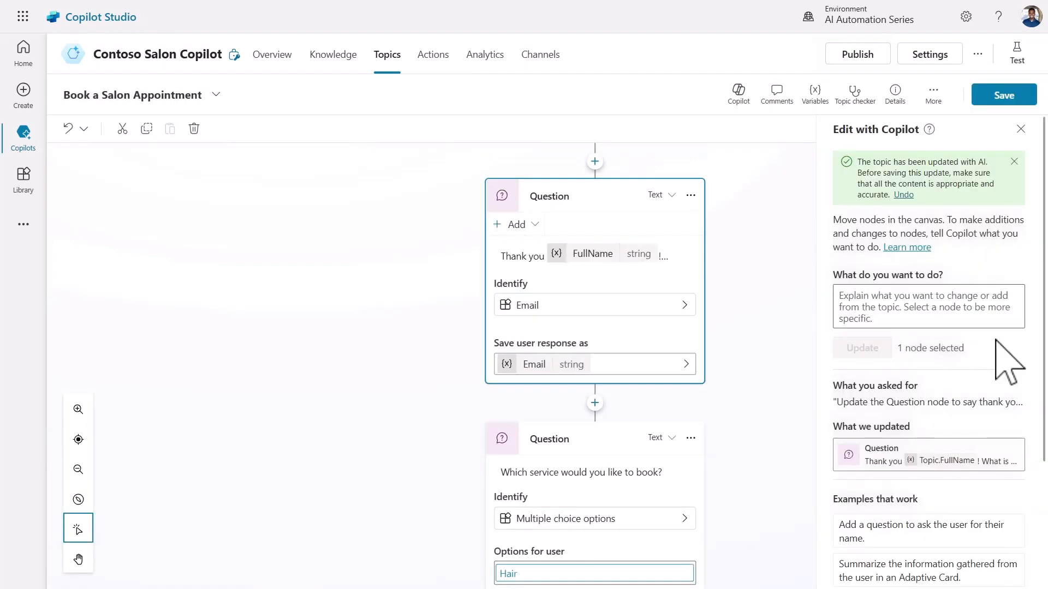
click(504, 256)
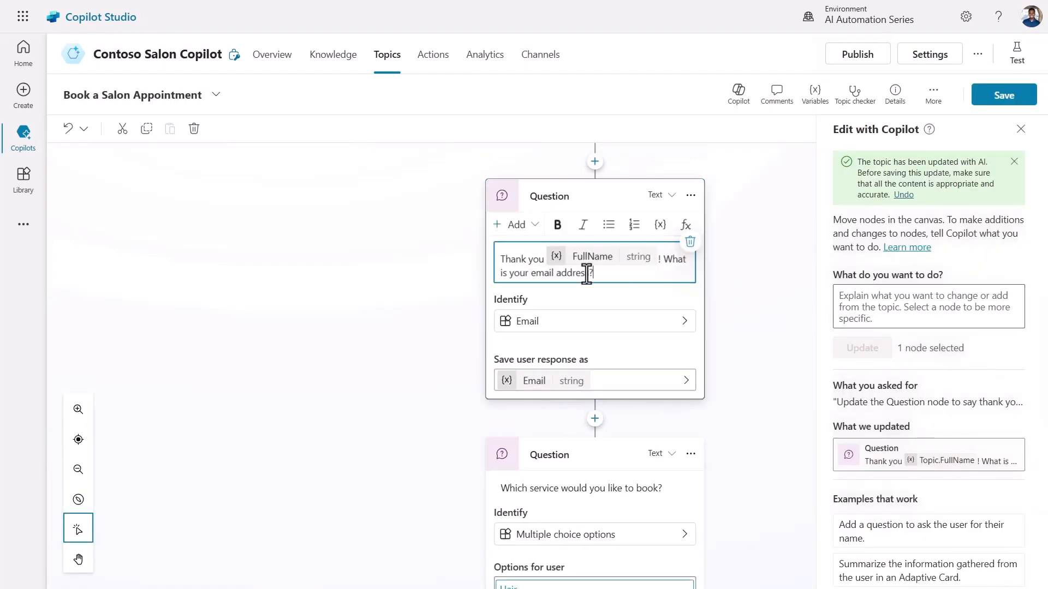
click(744, 328)
scroll(744, 327, down, 5)
scroll(744, 328, down, 1)
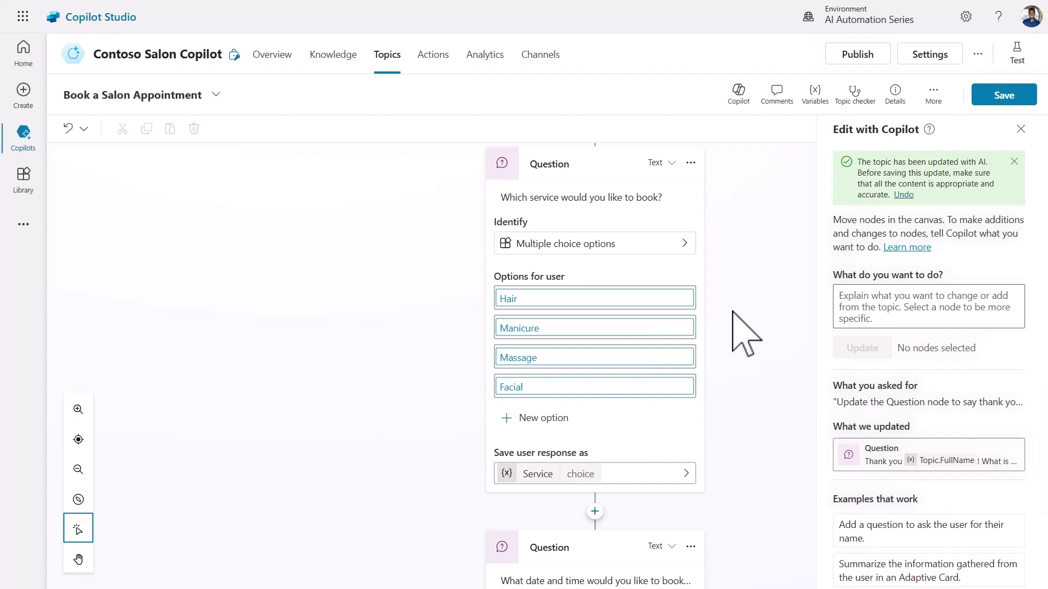
scroll(746, 334, down, 3)
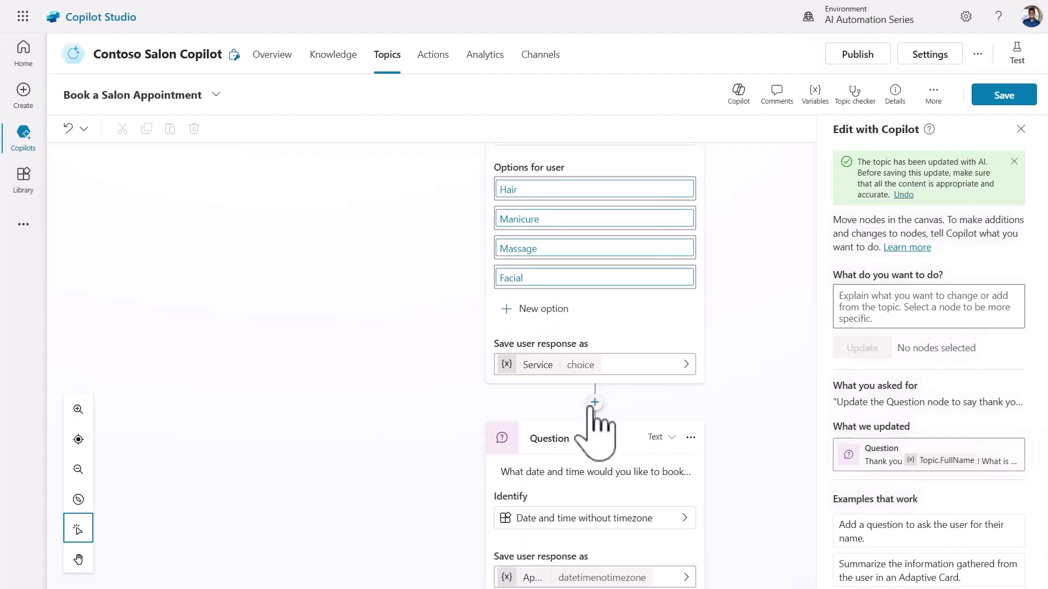
Add a Condition after the service question that checks whether Service is equal to Hair.
click(595, 403)
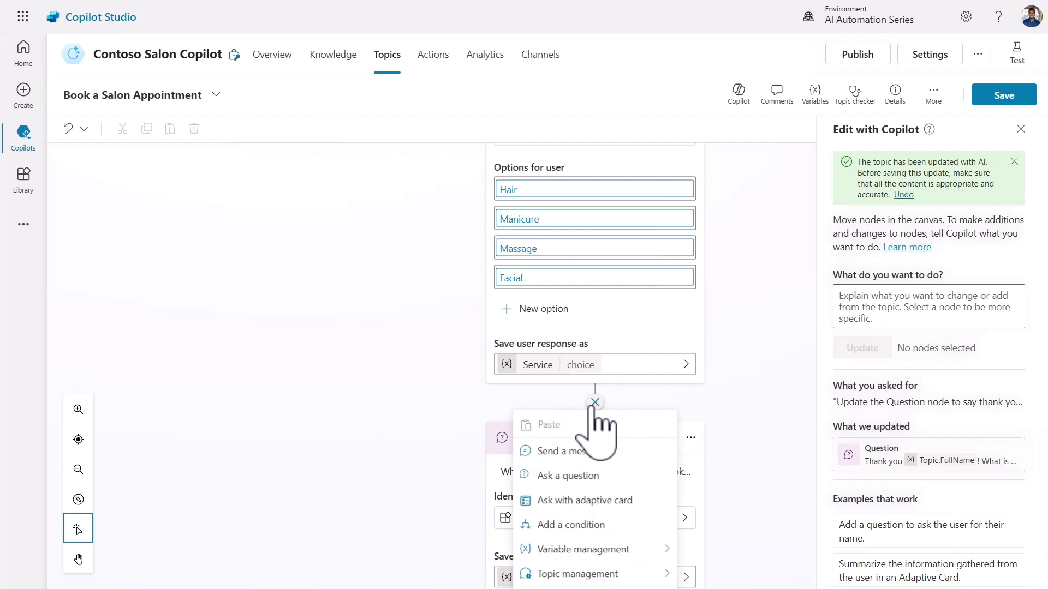
scroll(592, 464, down, 1)
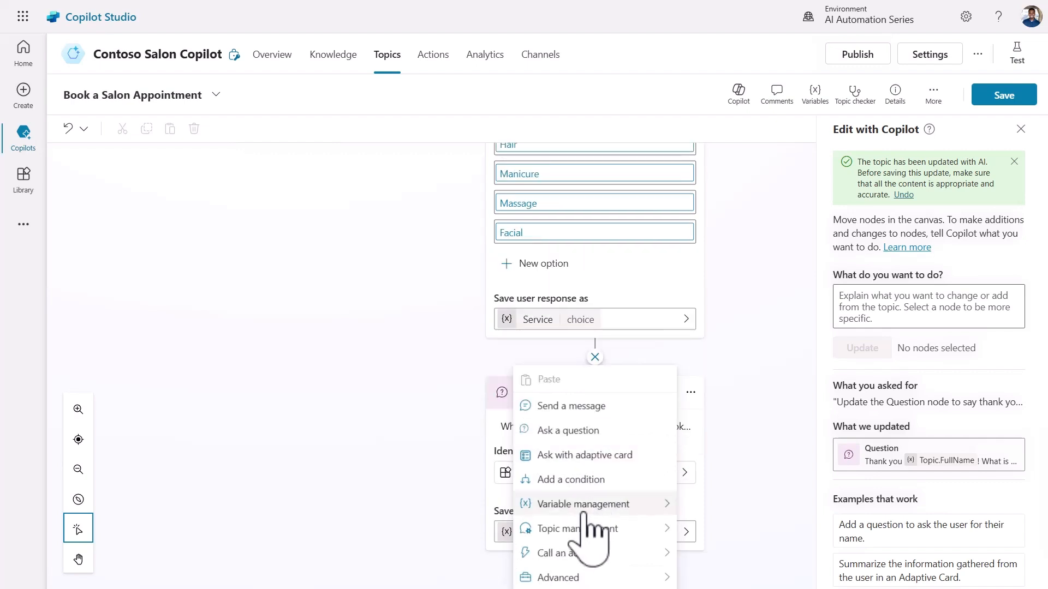
click(585, 481)
scroll(764, 360, down, 3)
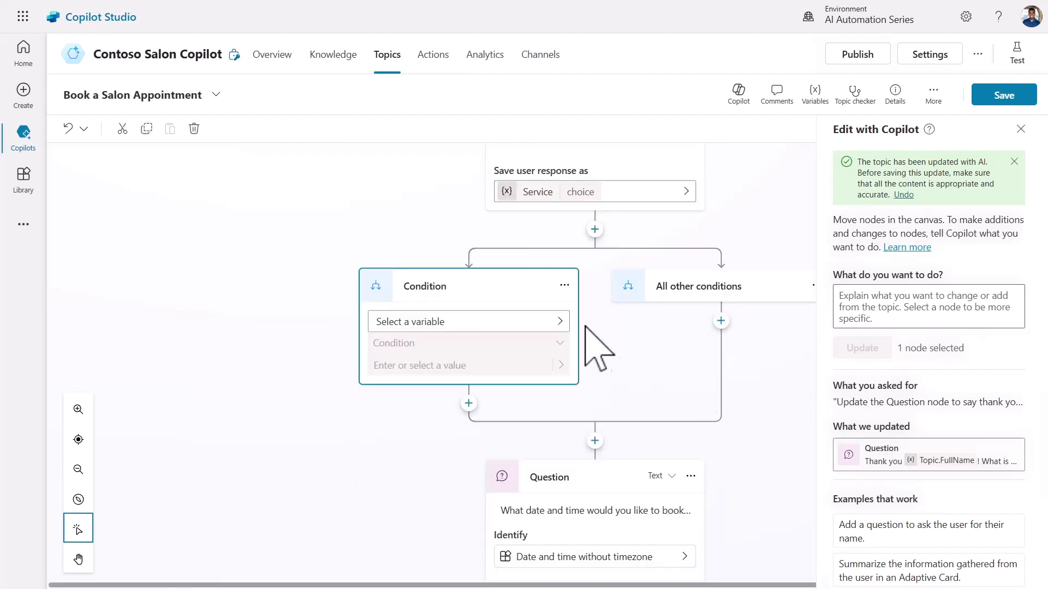
click(559, 322)
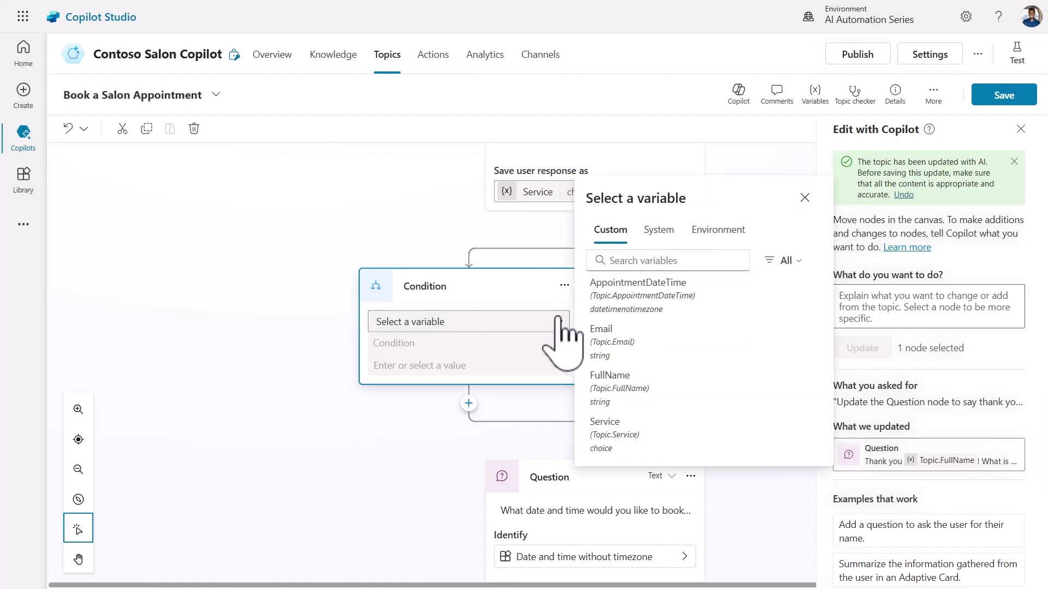
click(649, 437)
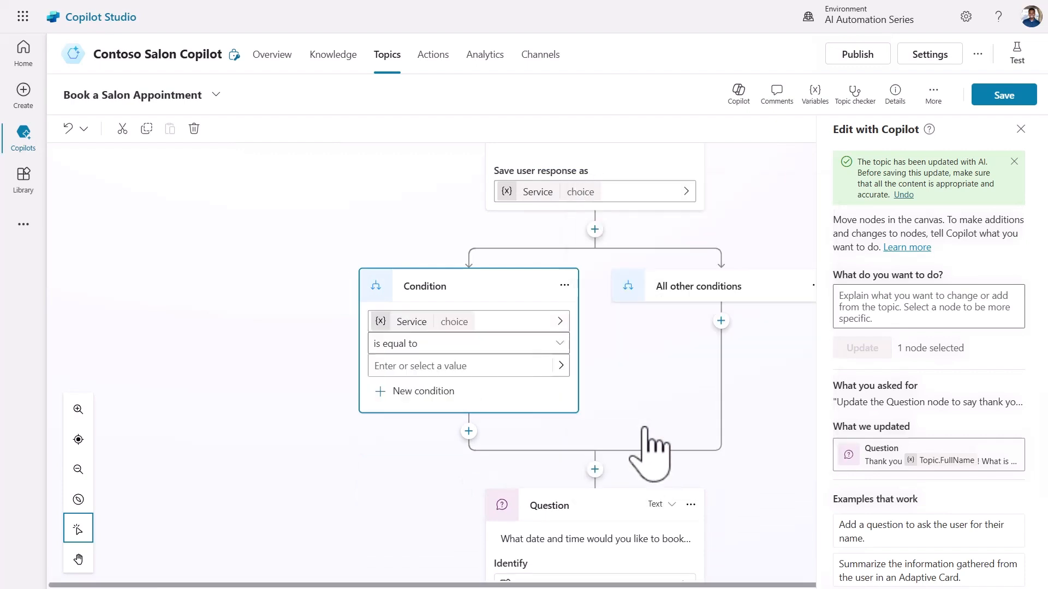
click(559, 343)
click(559, 344)
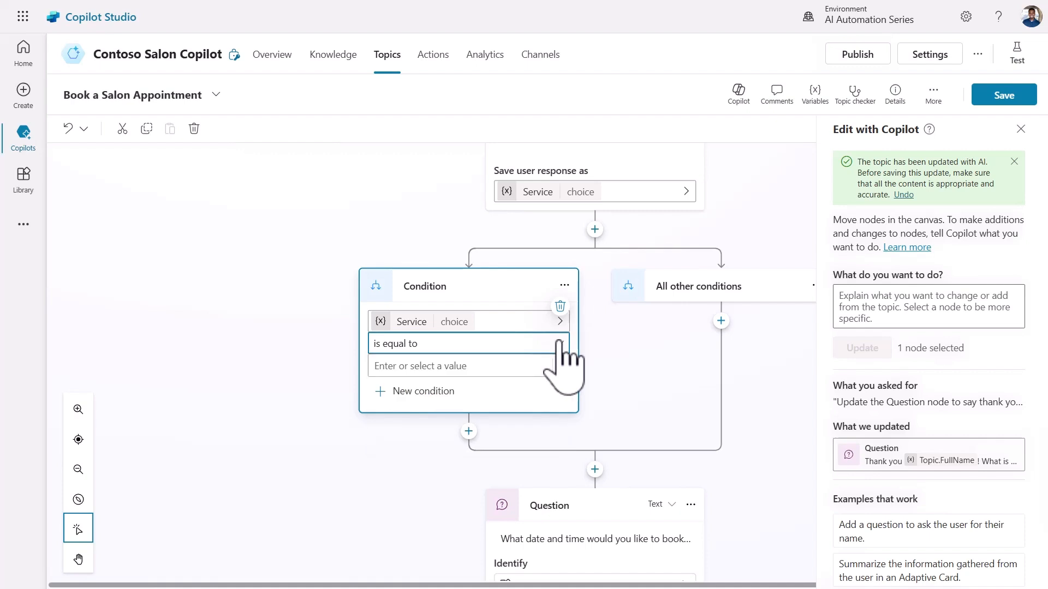
click(473, 367)
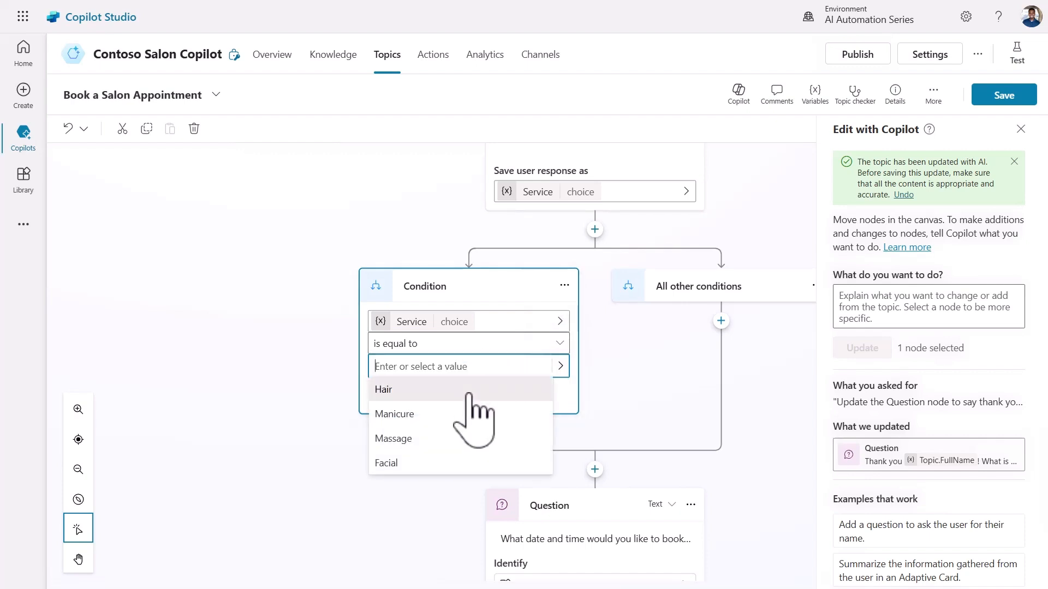
click(472, 391)
click(652, 413)
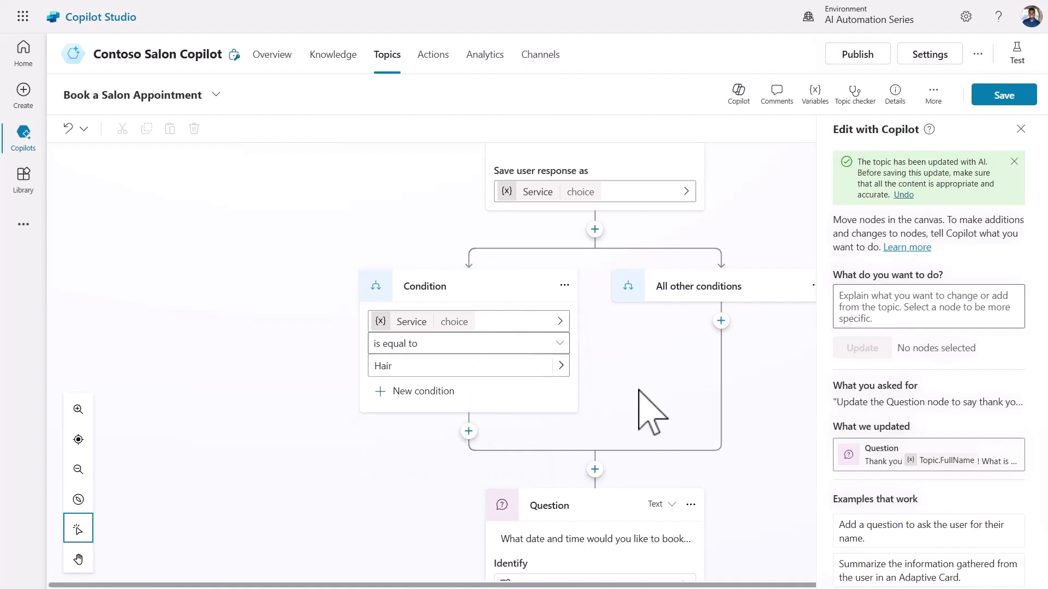
scroll(653, 413, down, 2)
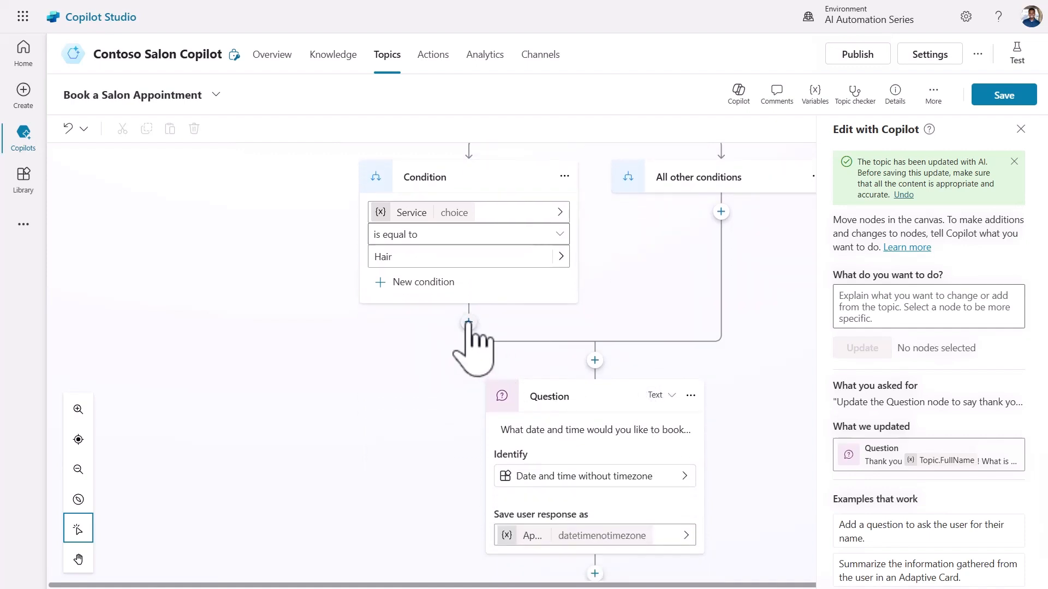
Under the Hair branch, ask 'What hairstyle do you want?' and save the user's entire response as Hairstyle.
click(469, 322)
click(465, 397)
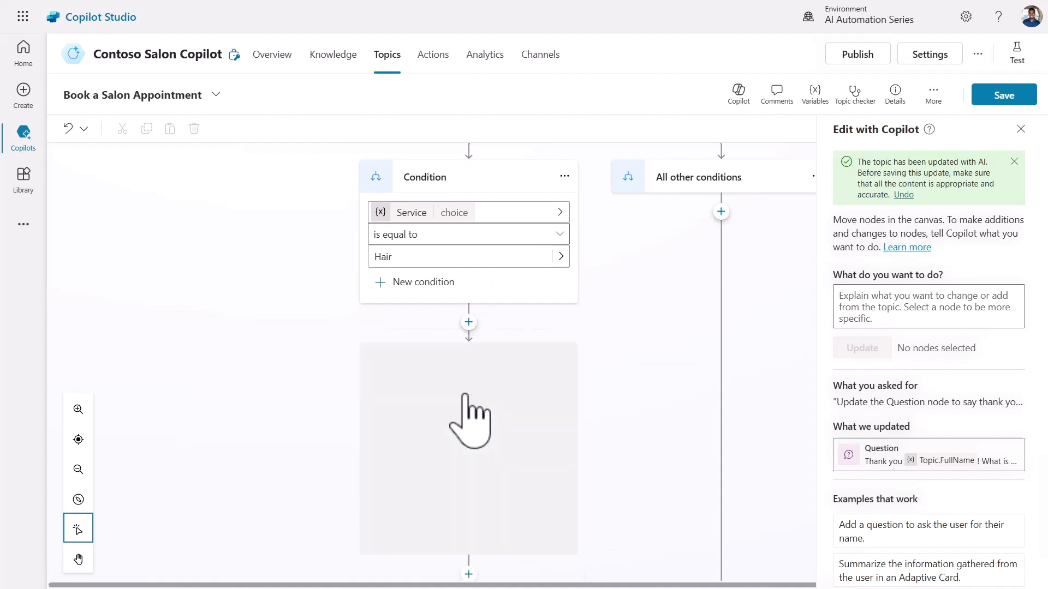
text(What hairstyle do you want?)
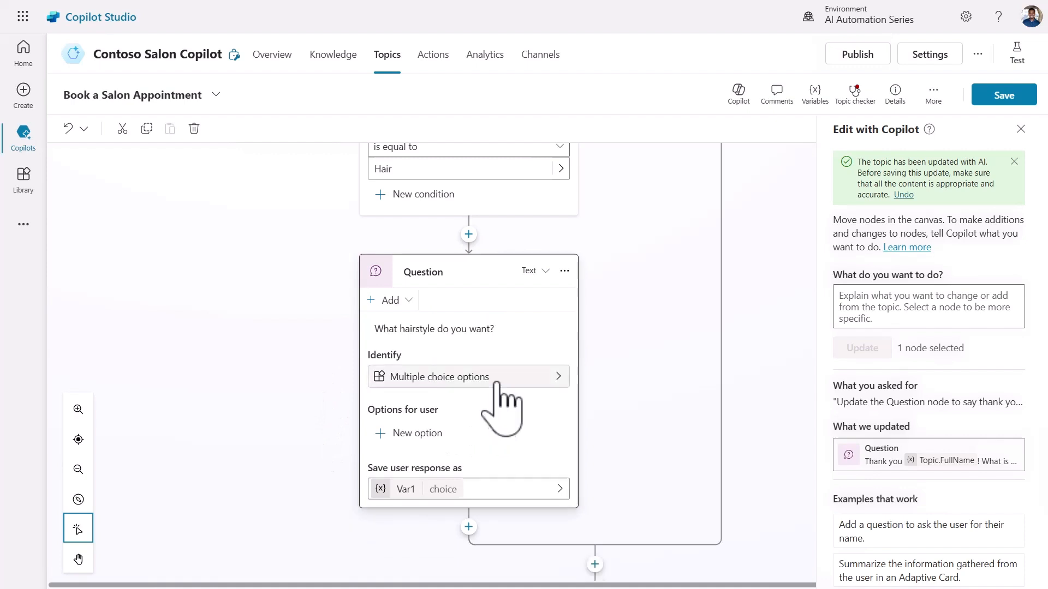
click(493, 378)
scroll(691, 389, down, 1)
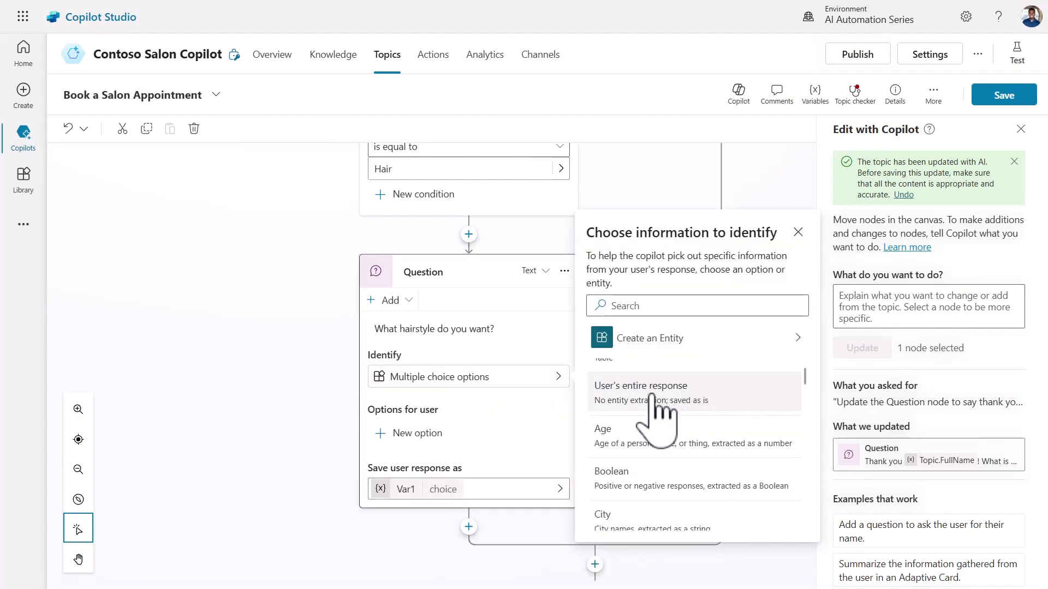
click(693, 387)
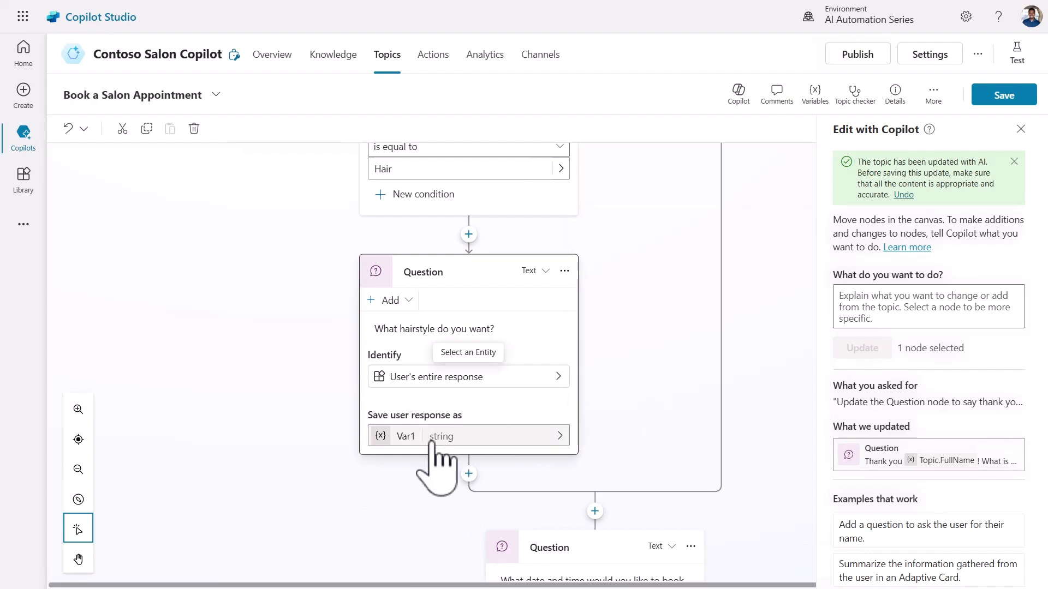
click(405, 436)
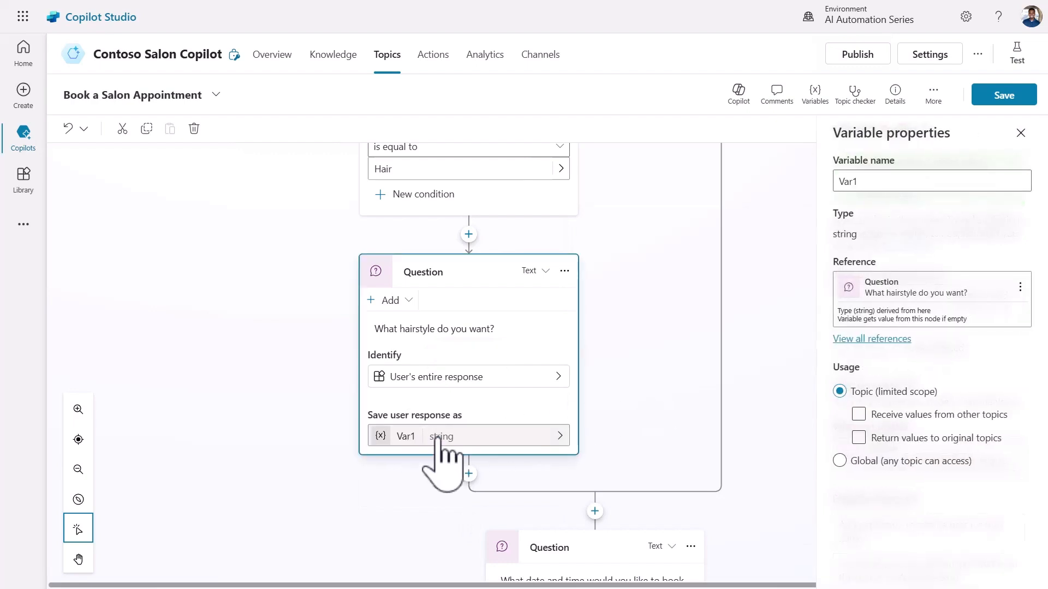
double_click(849, 181)
text(Hairstyle)
click(742, 353)
click(743, 353)
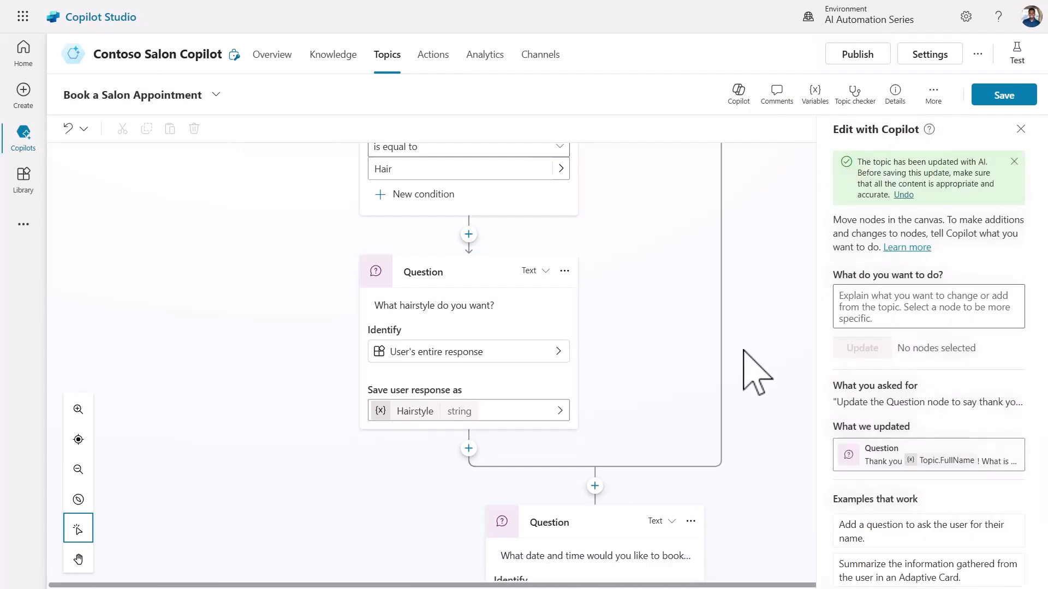
scroll(743, 350, up, 10)
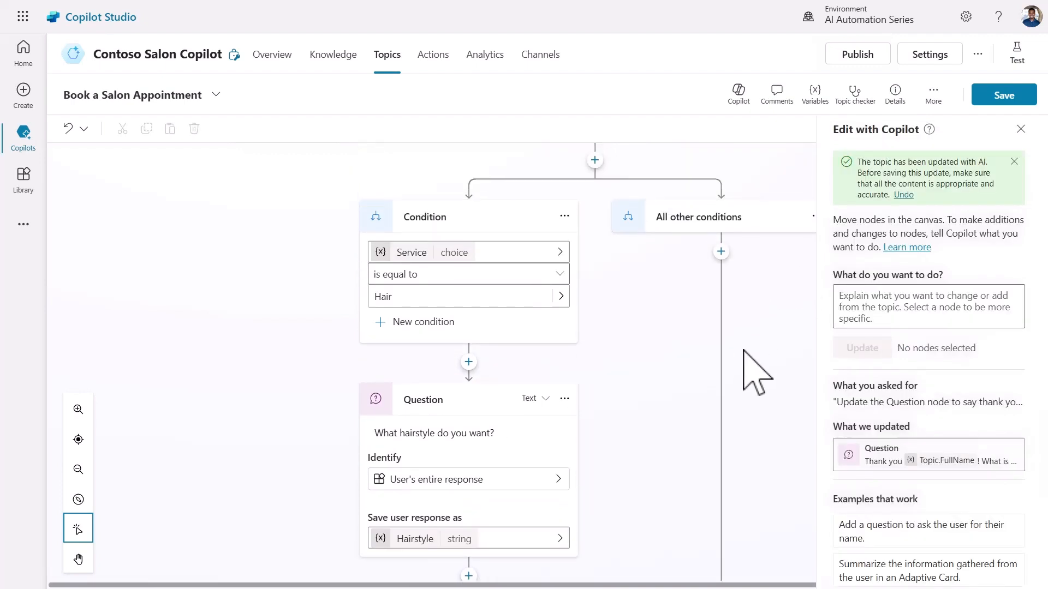
scroll(743, 351, up, 1)
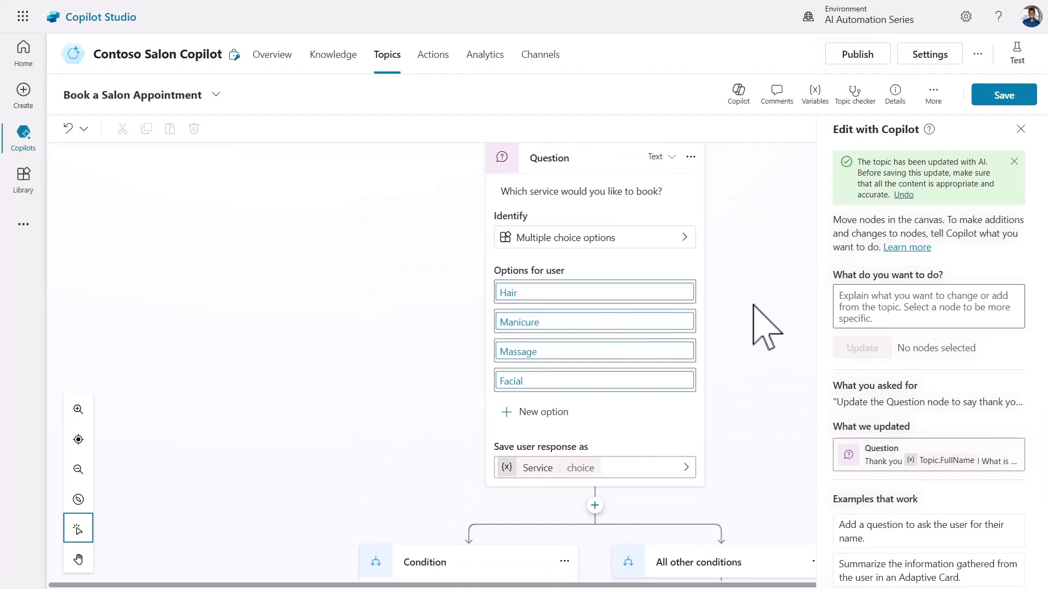
scroll(754, 305, down, 3)
scroll(753, 305, down, 5)
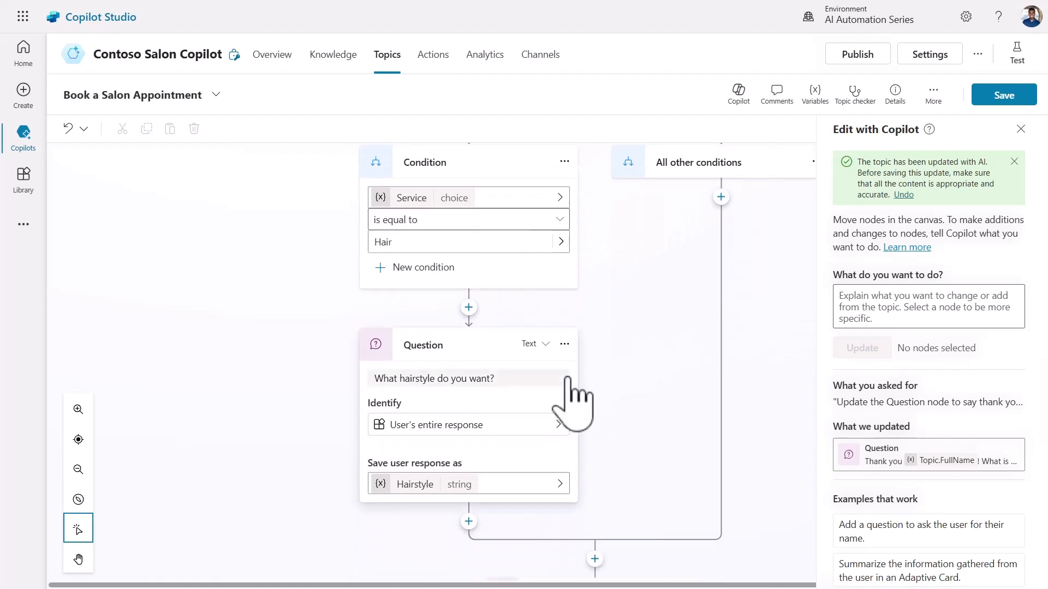
scroll(633, 371, up, 2)
scroll(633, 371, up, 4)
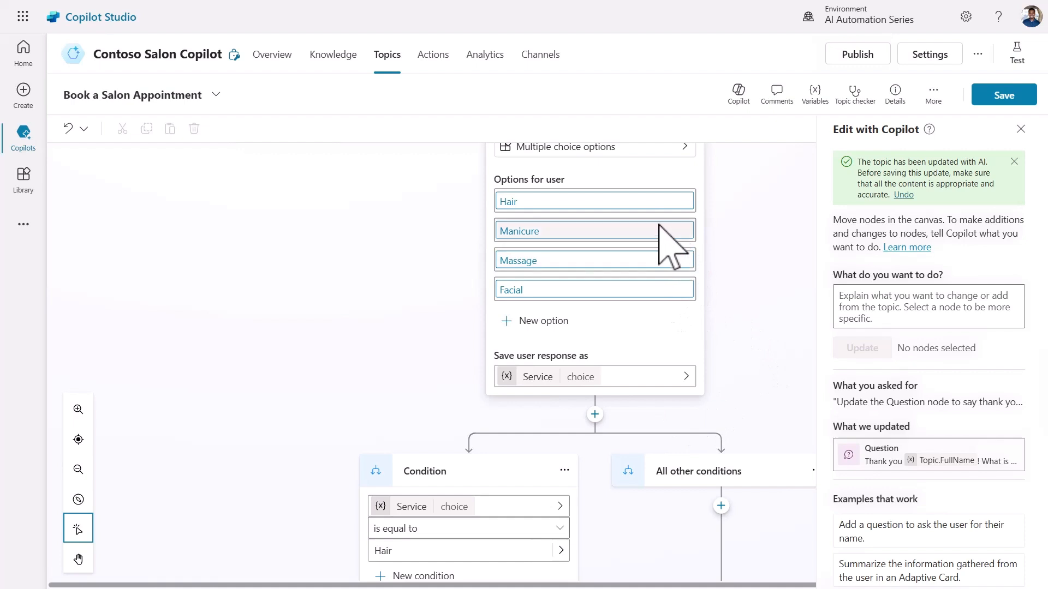
scroll(710, 256, down, 2)
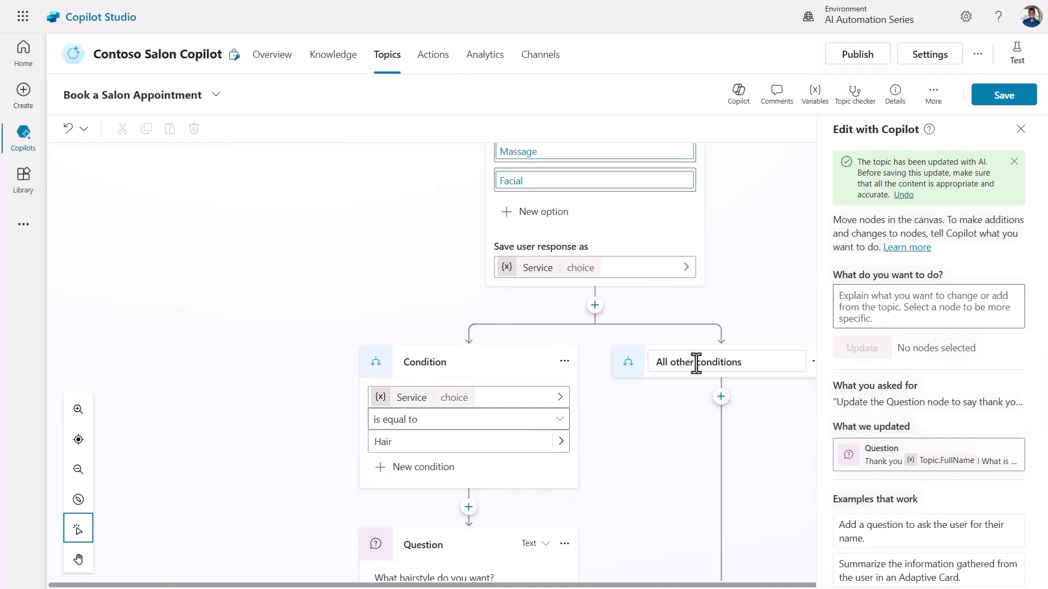
scroll(772, 397, down, 5)
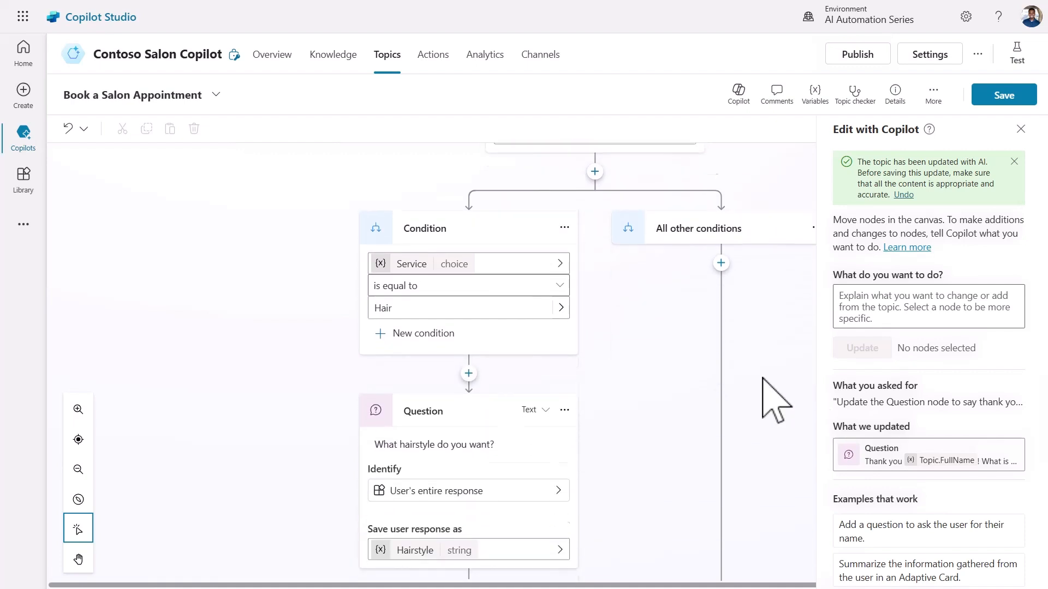
scroll(776, 398, down, 3)
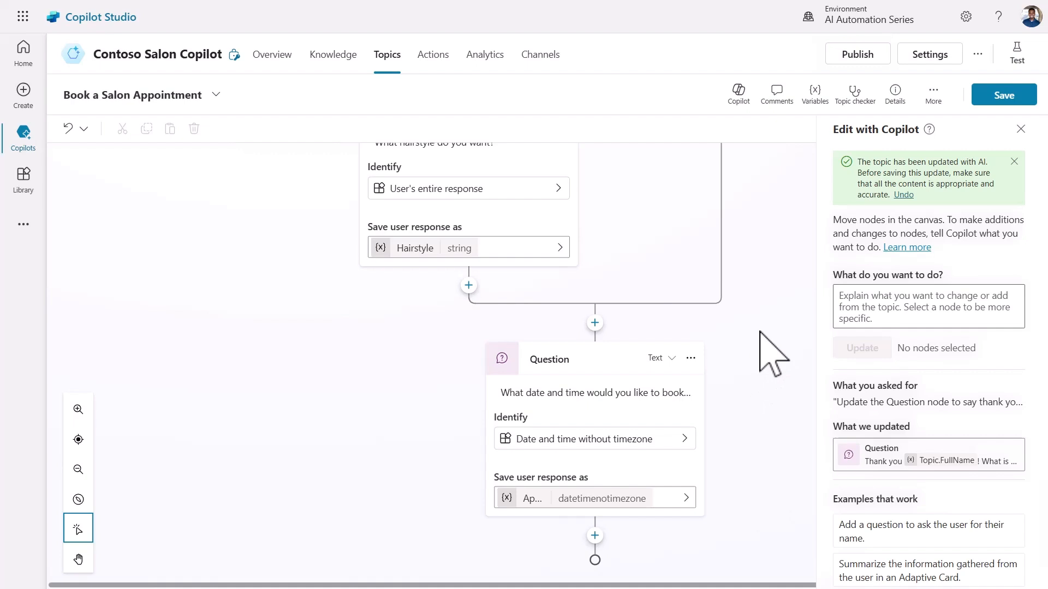
Have Copilot add a closing message listing Full Name, Email Address, Service, Hairstyle and Appointment Date and Time.
click(911, 299)
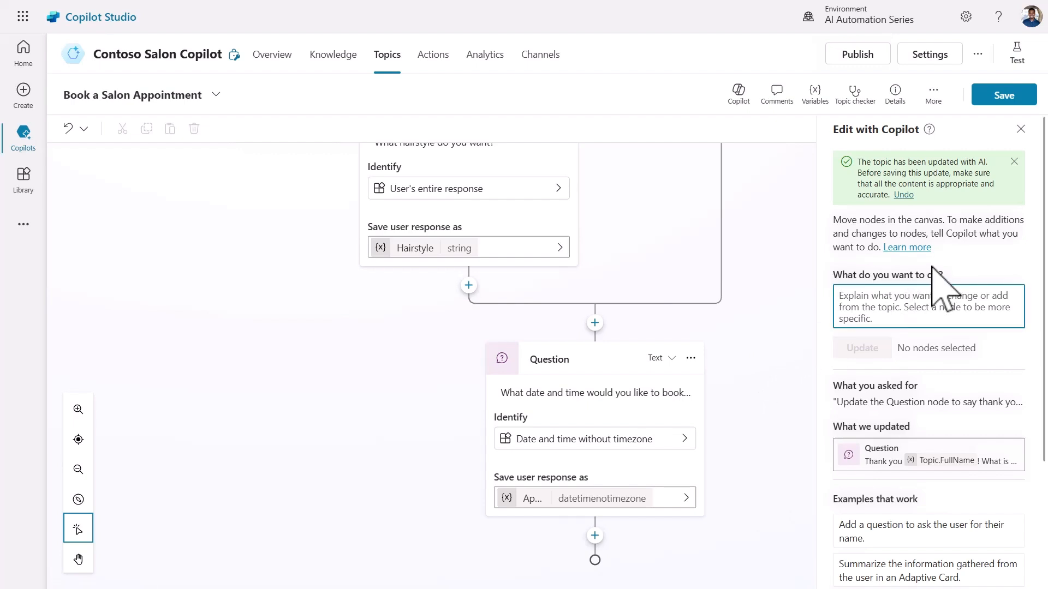
text(Summarize the information collected in a message node)
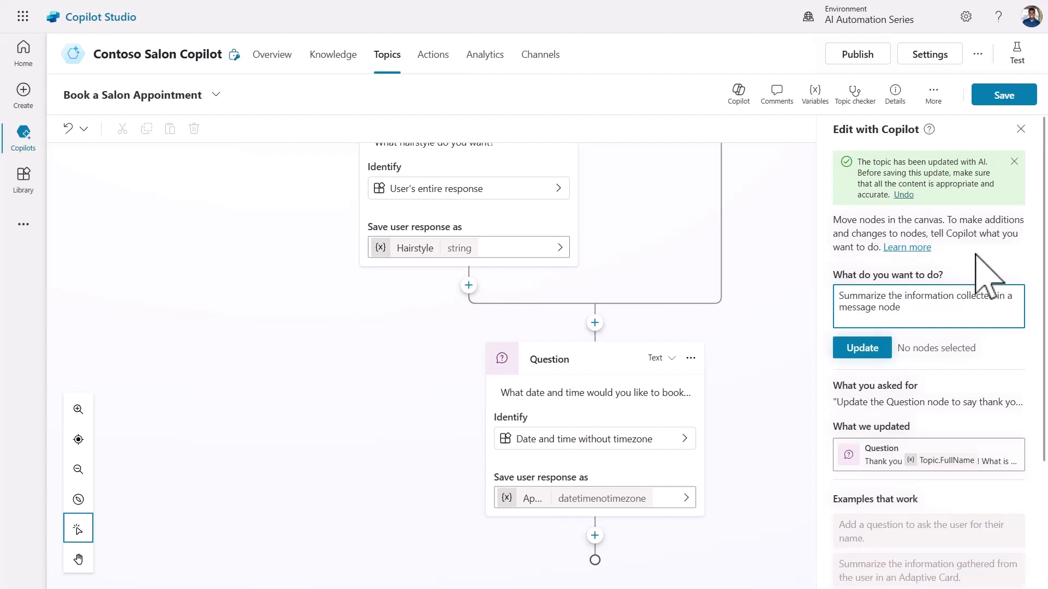
click(865, 348)
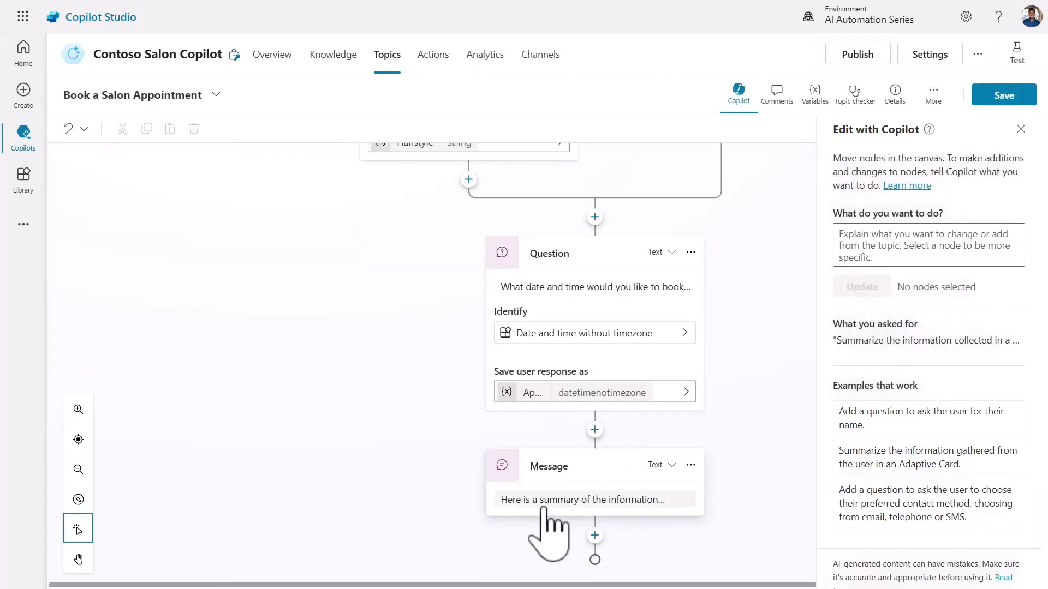
click(562, 500)
scroll(769, 507, down, 2)
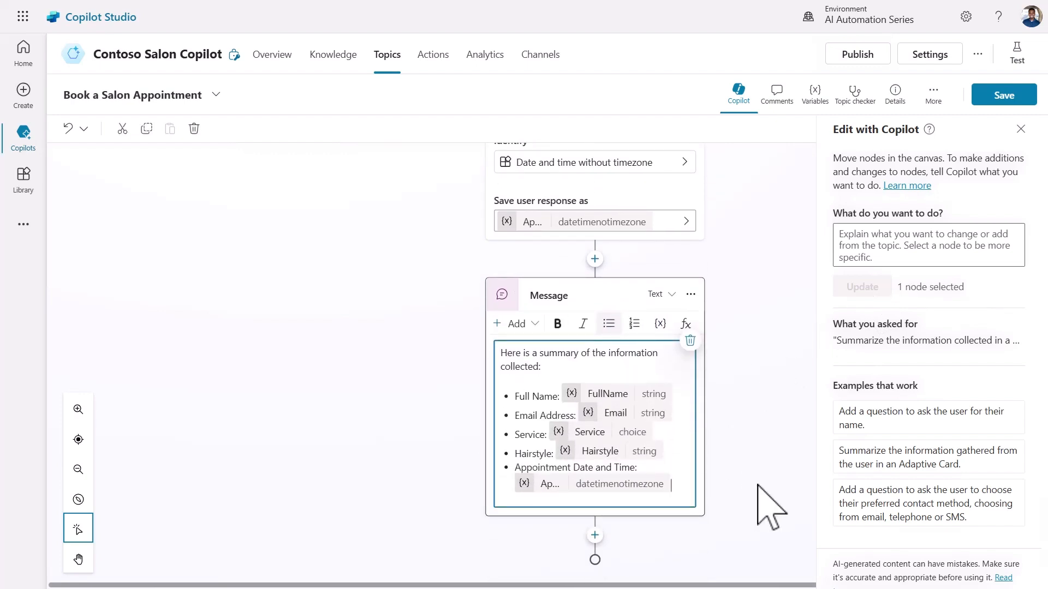
click(1021, 129)
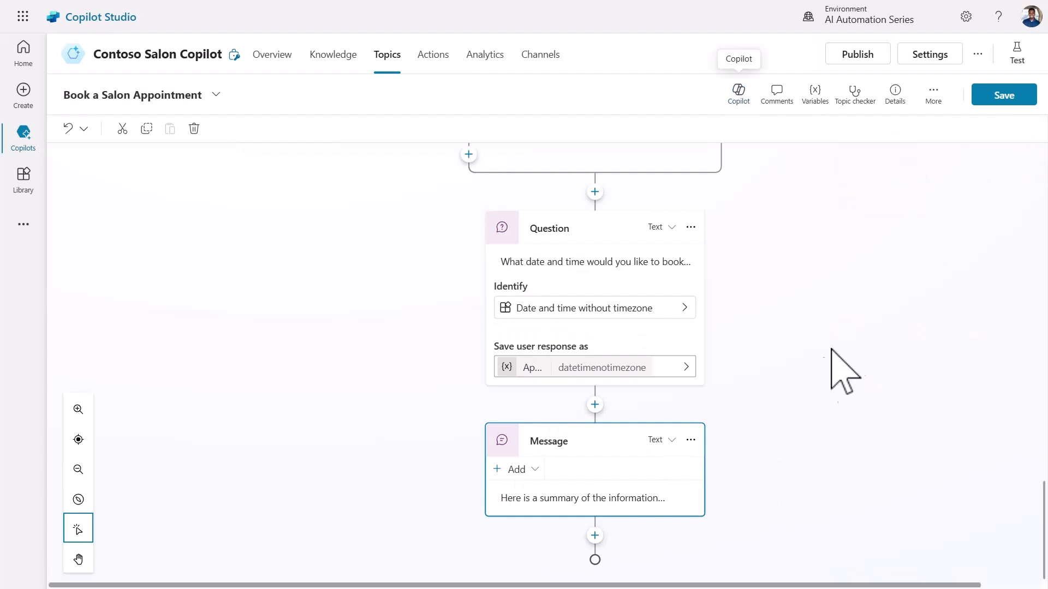
Add a redirect to the End of Conversation topic after the summary and save the topic.
click(595, 535)
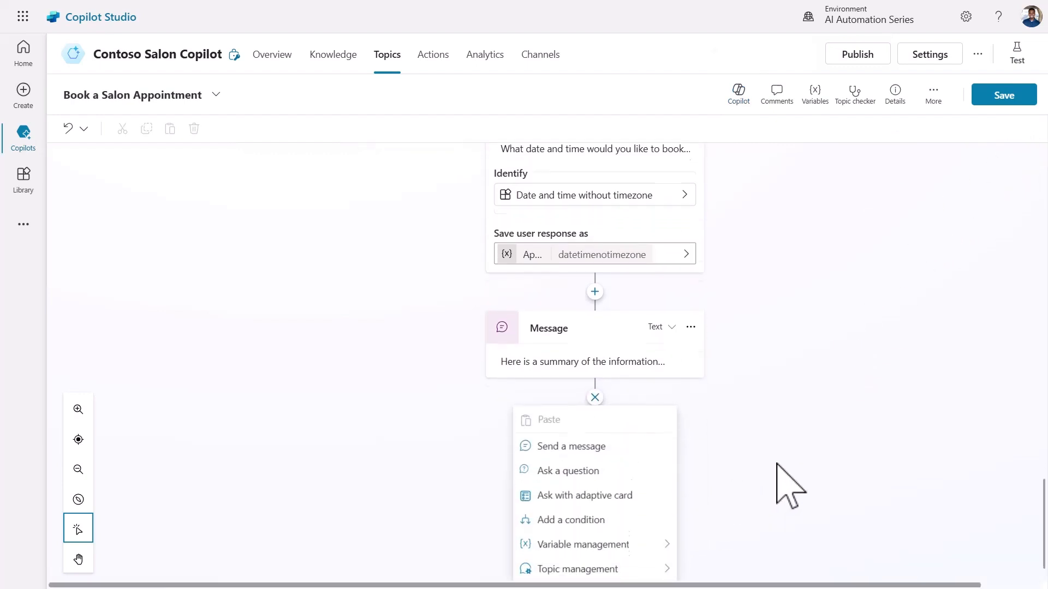
mouse_move(591, 524)
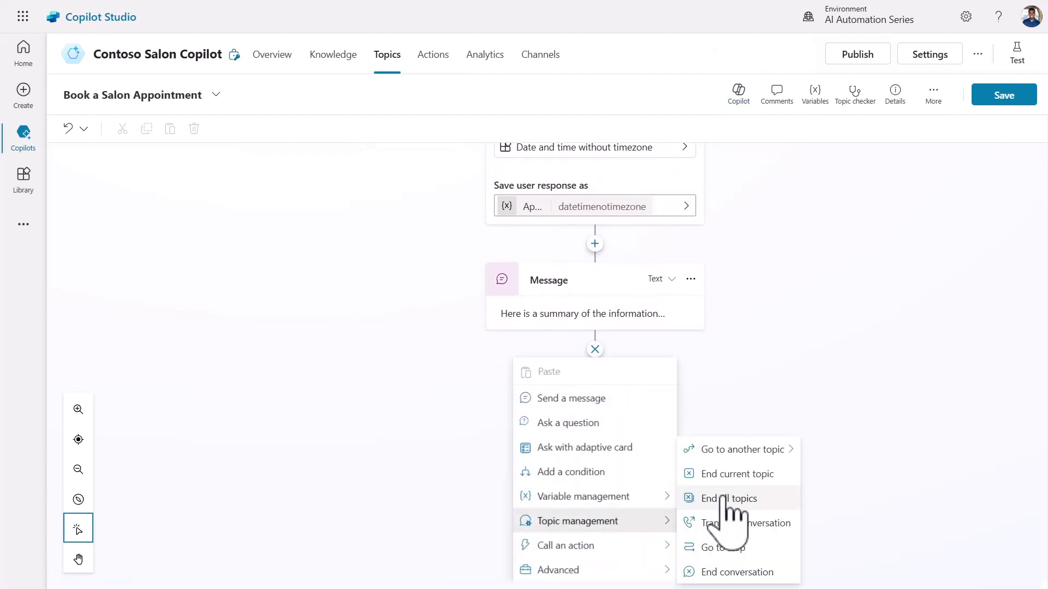
click(710, 452)
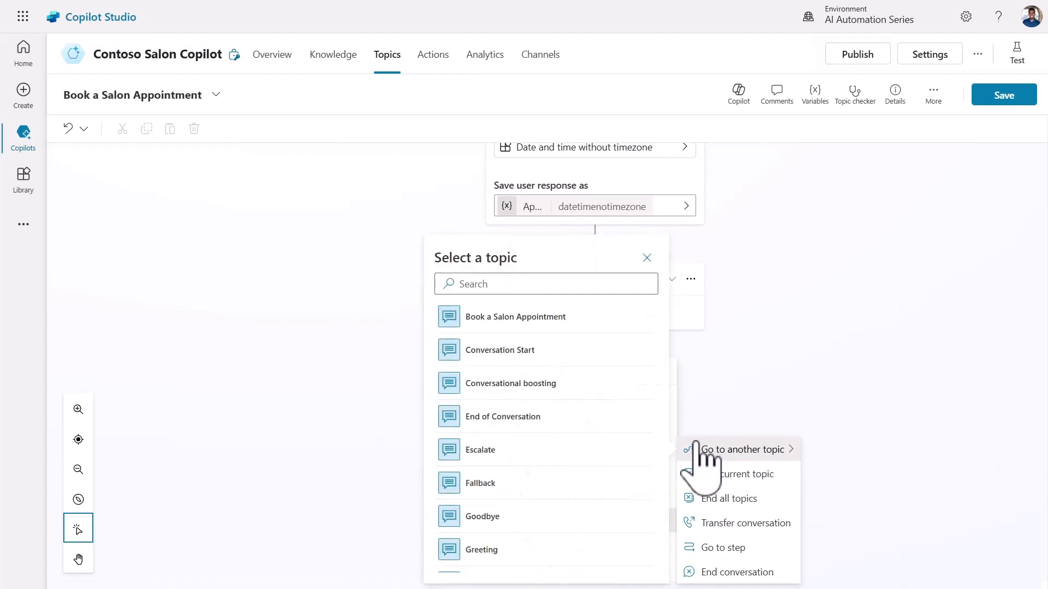
click(556, 437)
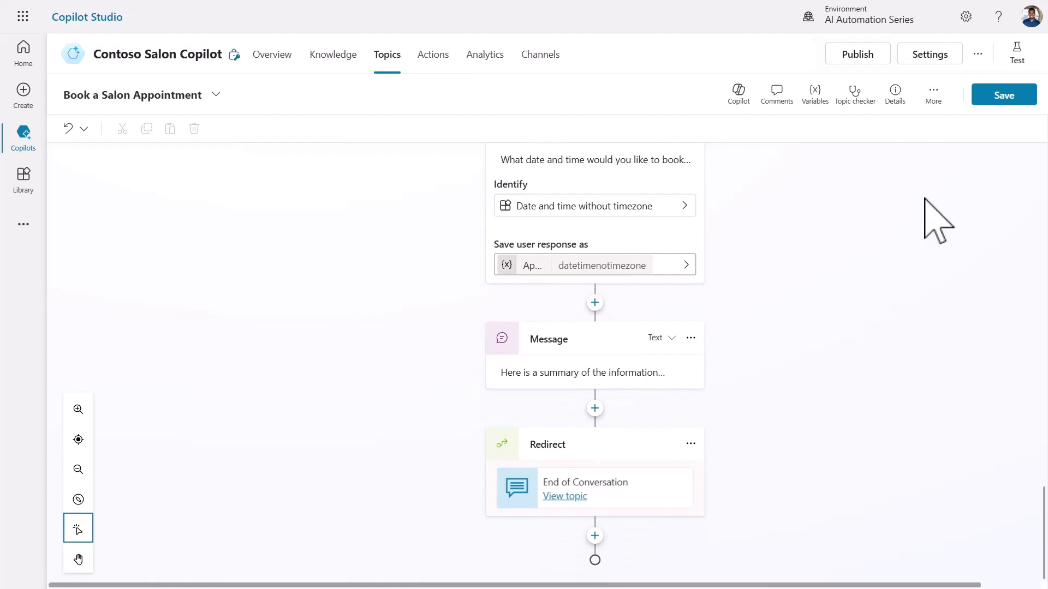
click(1001, 98)
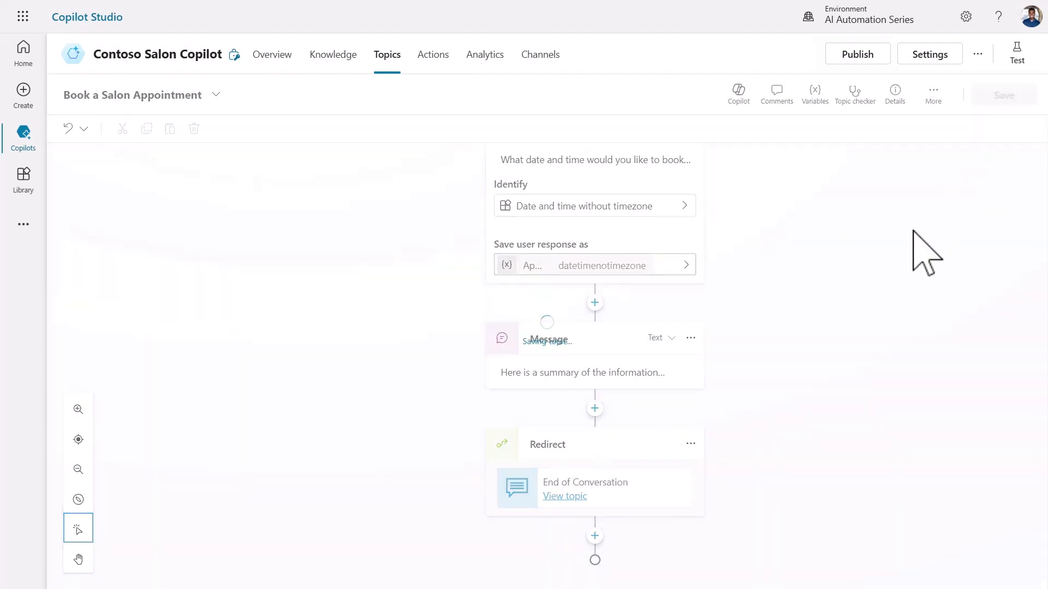
Start a test chat by asking 'Can I book a salon appointment?'.
click(1017, 55)
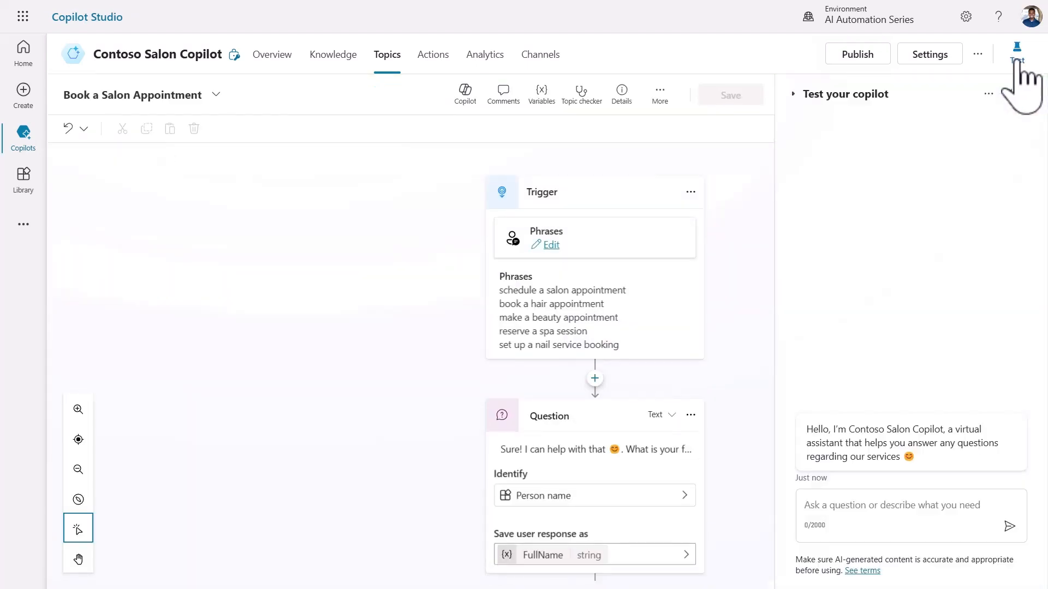
click(879, 502)
text(Can I book a salon appointment?)
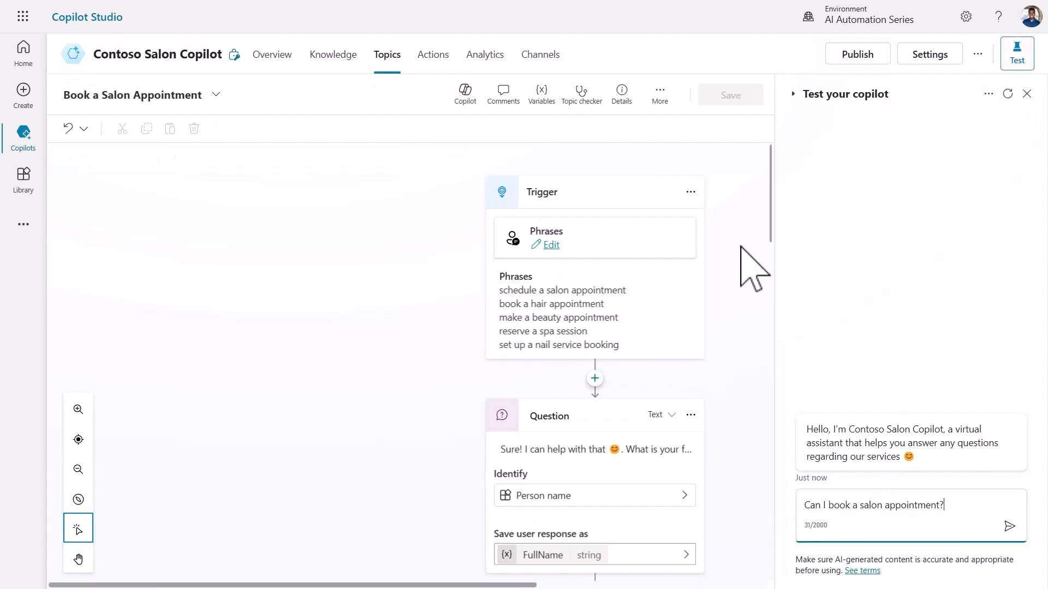
key(Return)
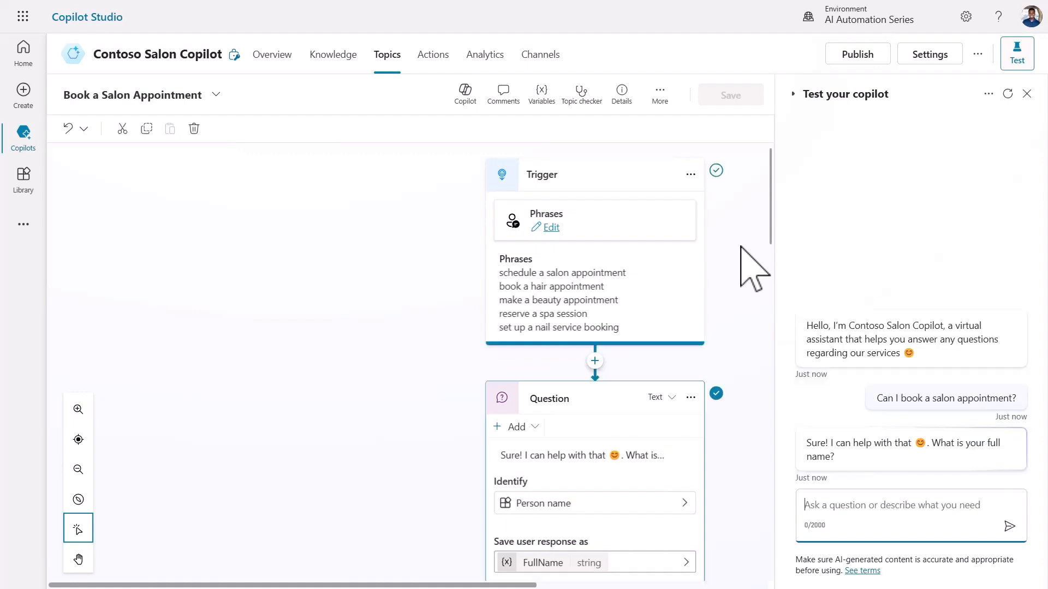
Answer with the customer's full name, e-mail address, Hair, Braids, and 10/10/2024 at 11:00 AM.
text(Gomolemo)
key(Return)
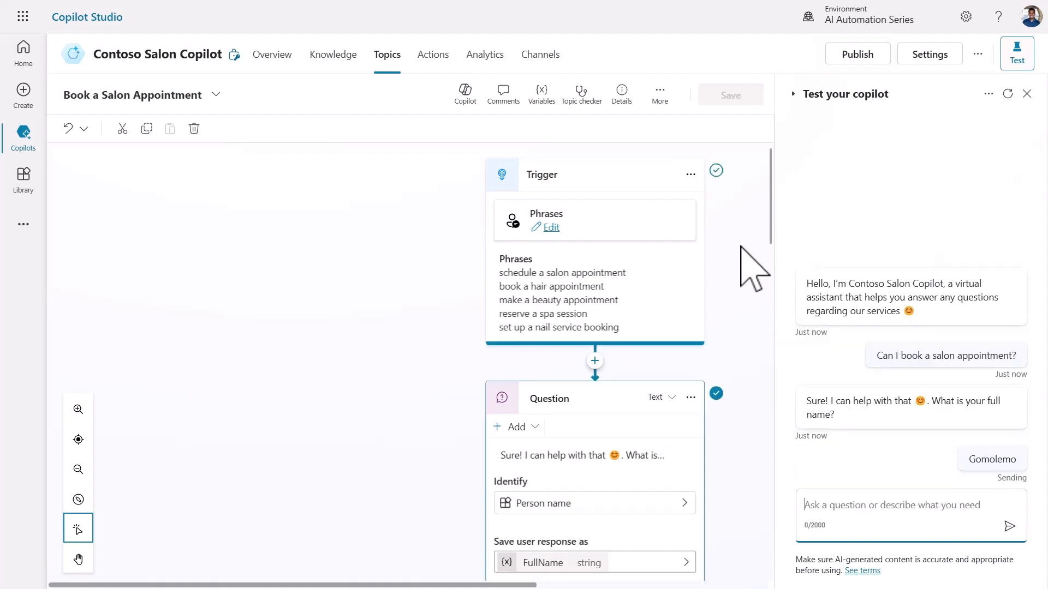
text(gomolemo@contoso.com)
key(Return)
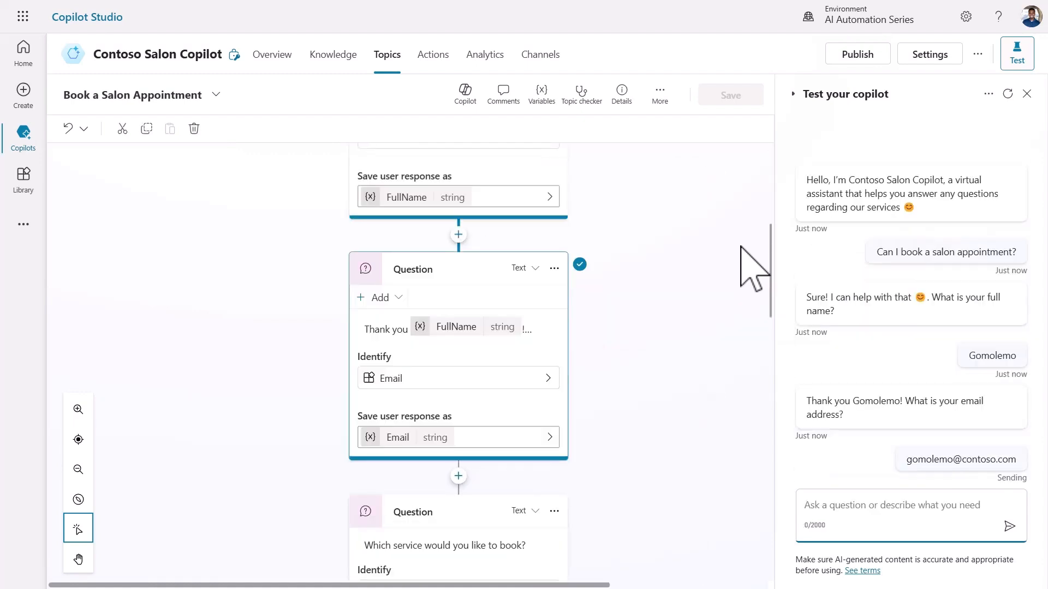
click(878, 475)
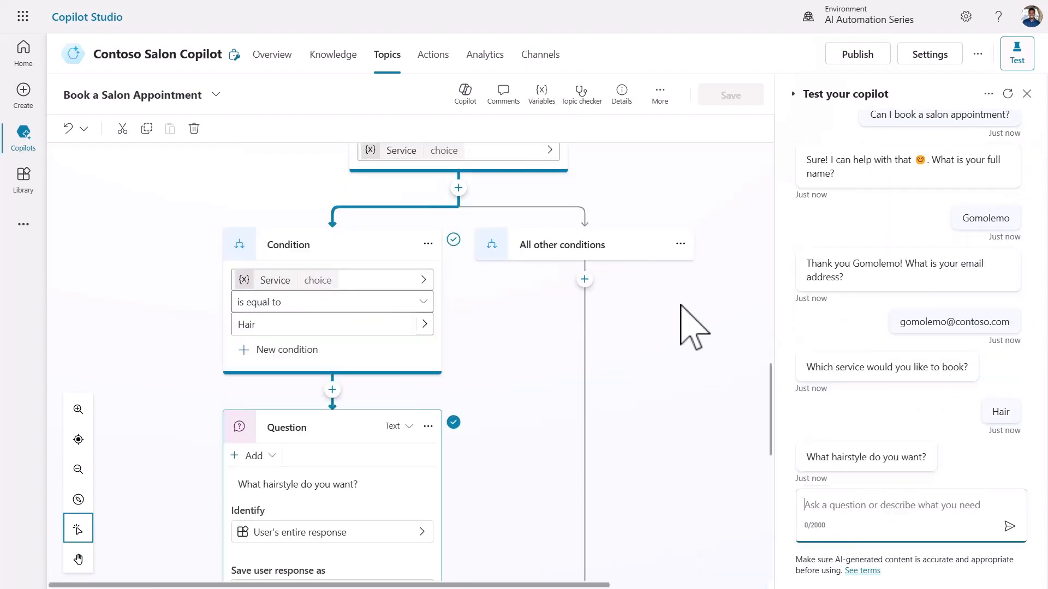
text(Braids)
key(Return)
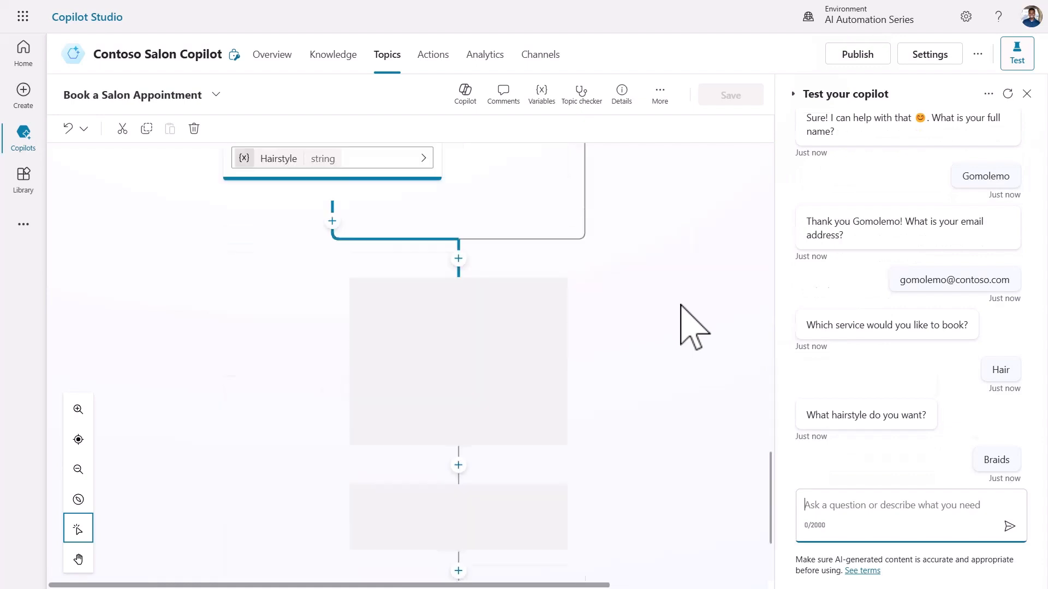
text(10/10/2024 at 11:00 AM)
key(Return)
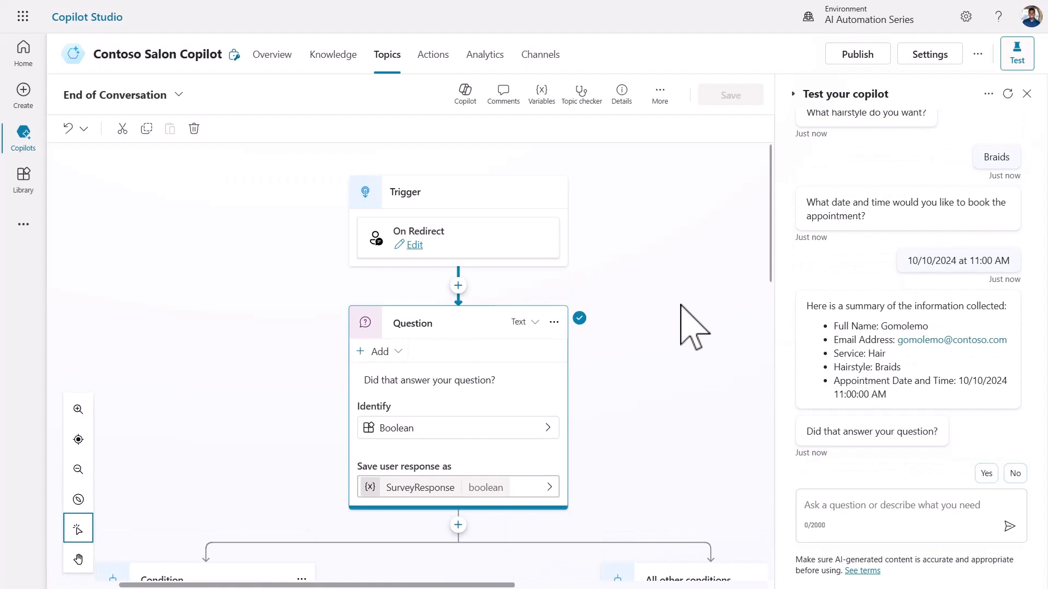
Confirm the summary helped, give a 5-star rating, and decline further help.
click(987, 473)
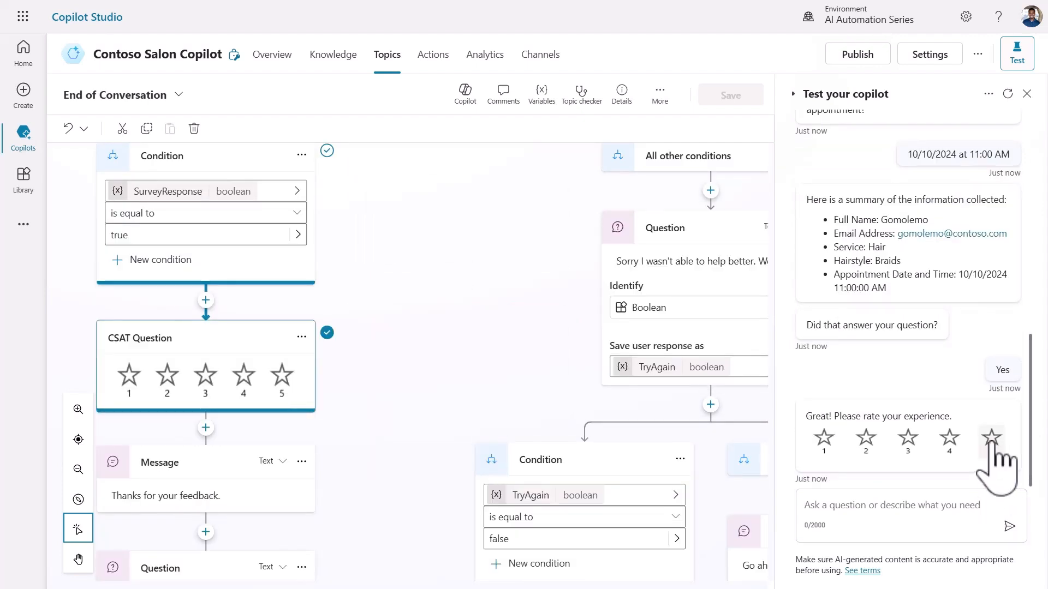
click(992, 440)
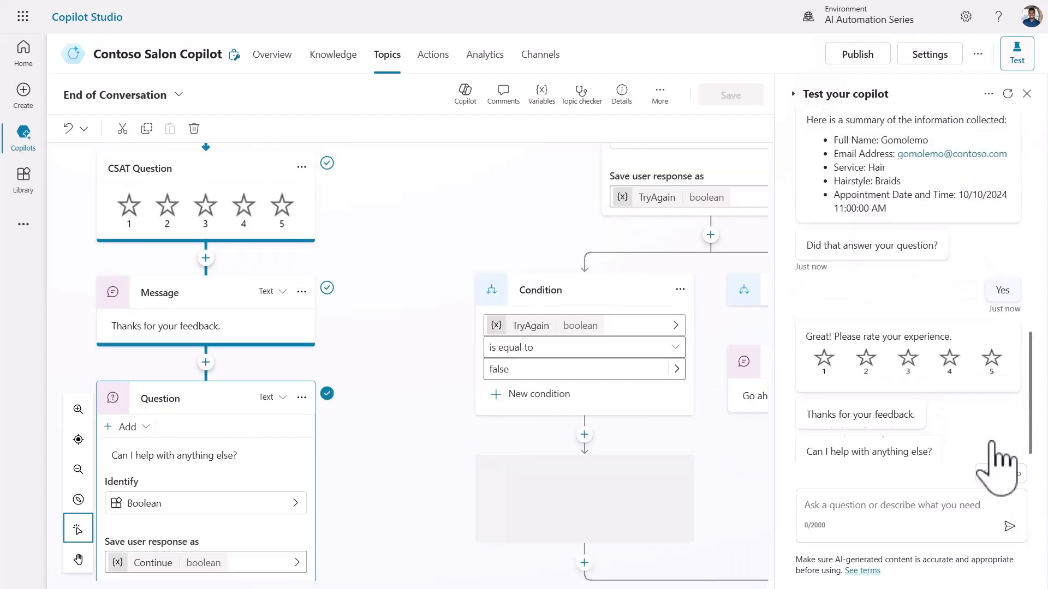
click(1014, 474)
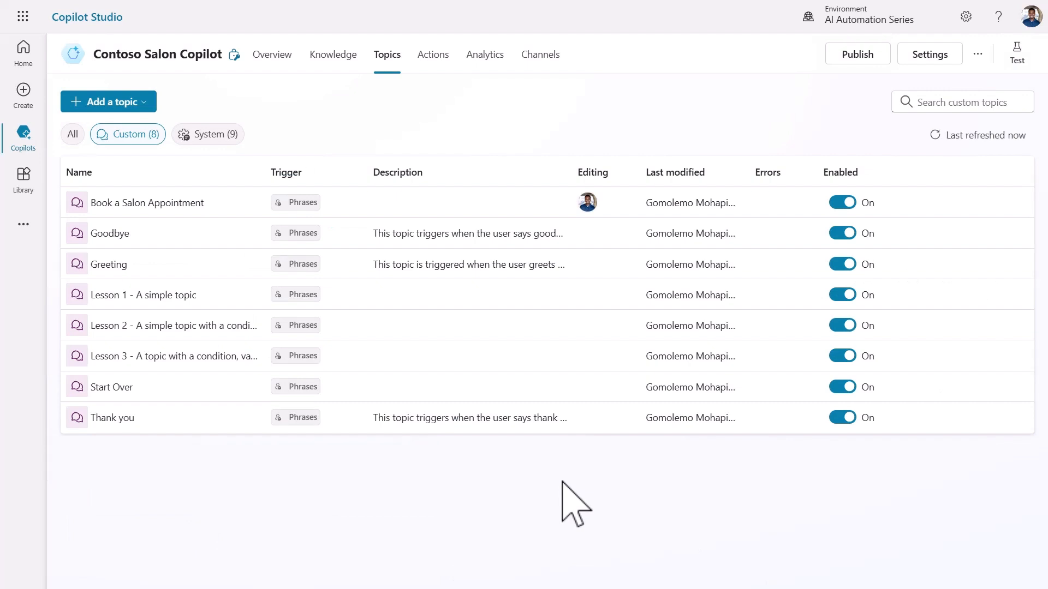
Create a blank topic with the trigger phrase 'book a salon appointment'.
click(143, 105)
click(191, 131)
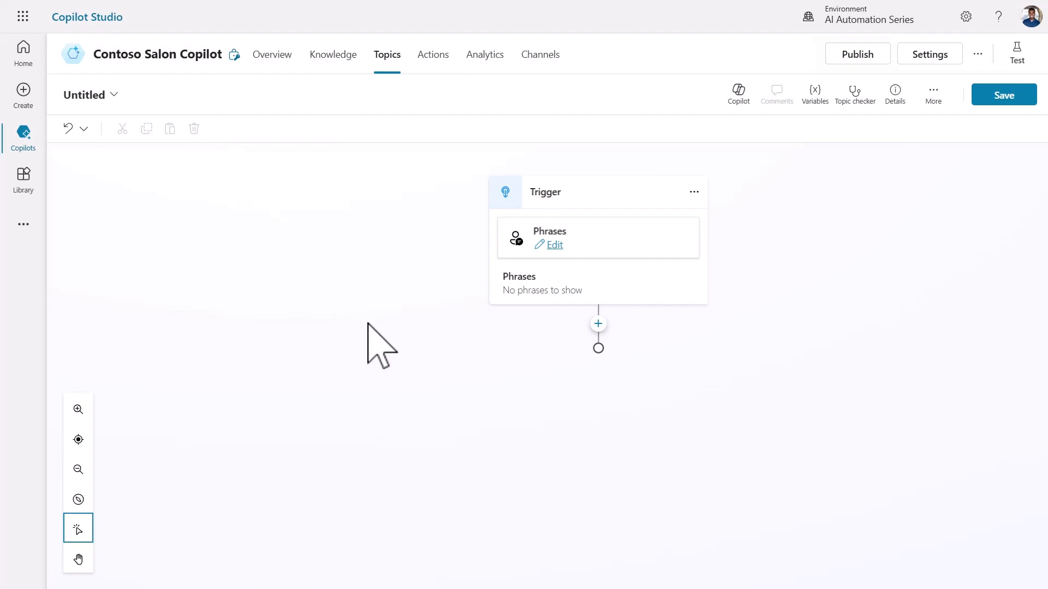
click(554, 245)
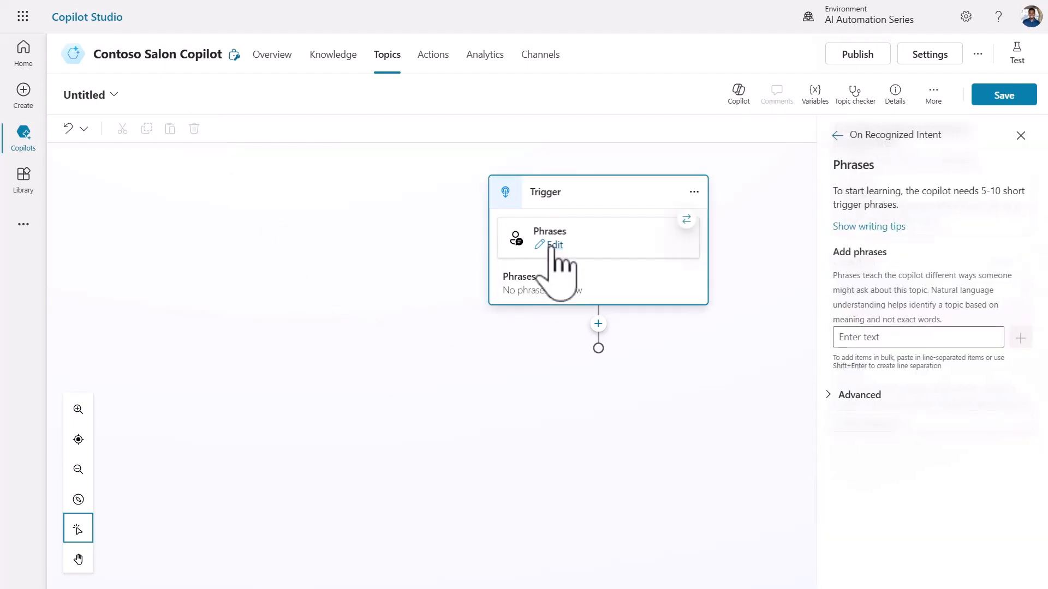
click(871, 338)
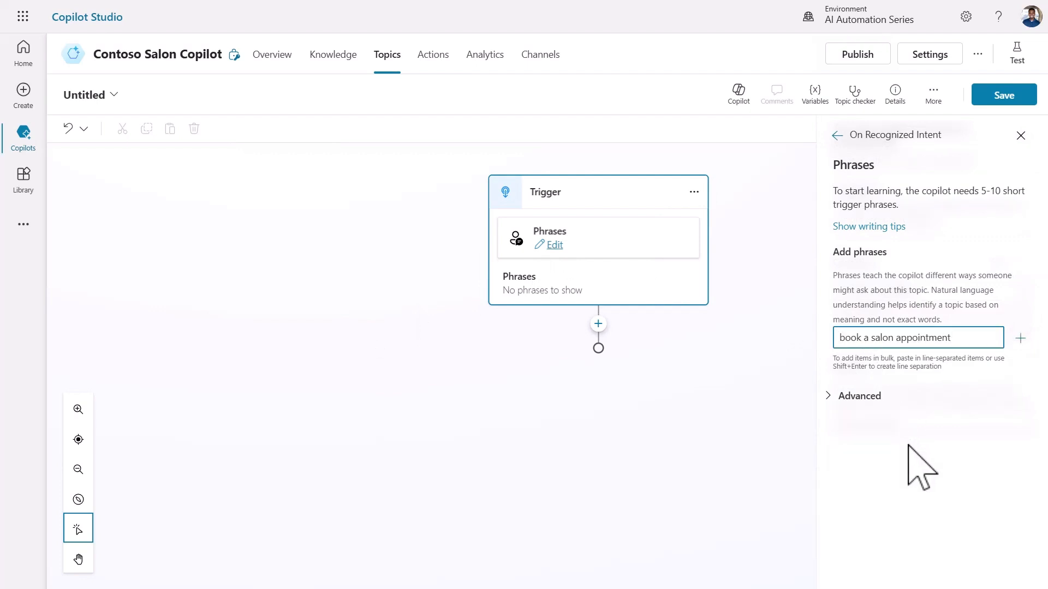
key(Return)
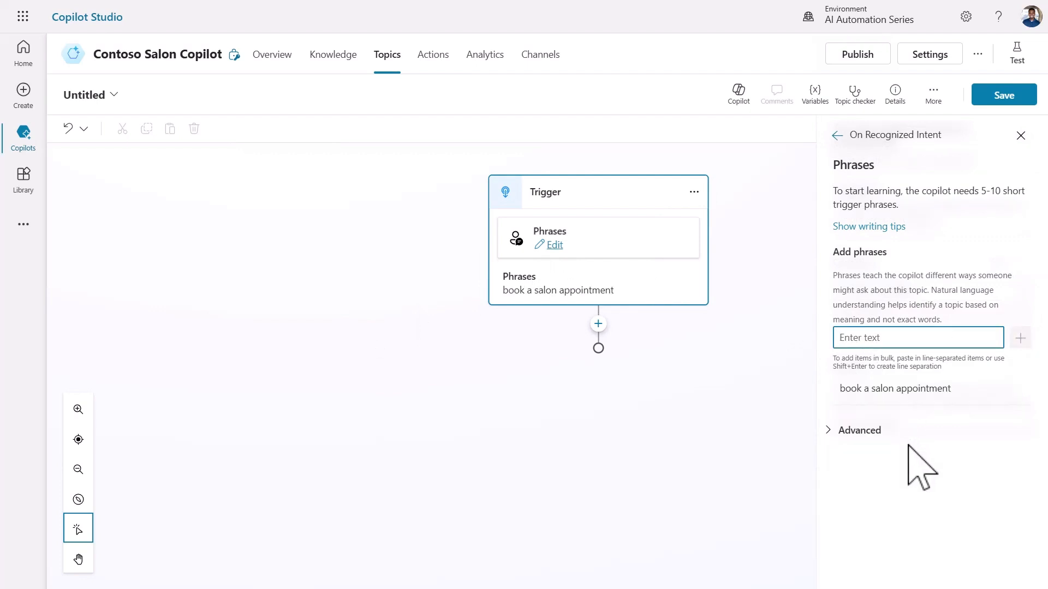
In Edit with Copilot, enter the prompt 'Add a message node.'.
click(797, 420)
click(1021, 134)
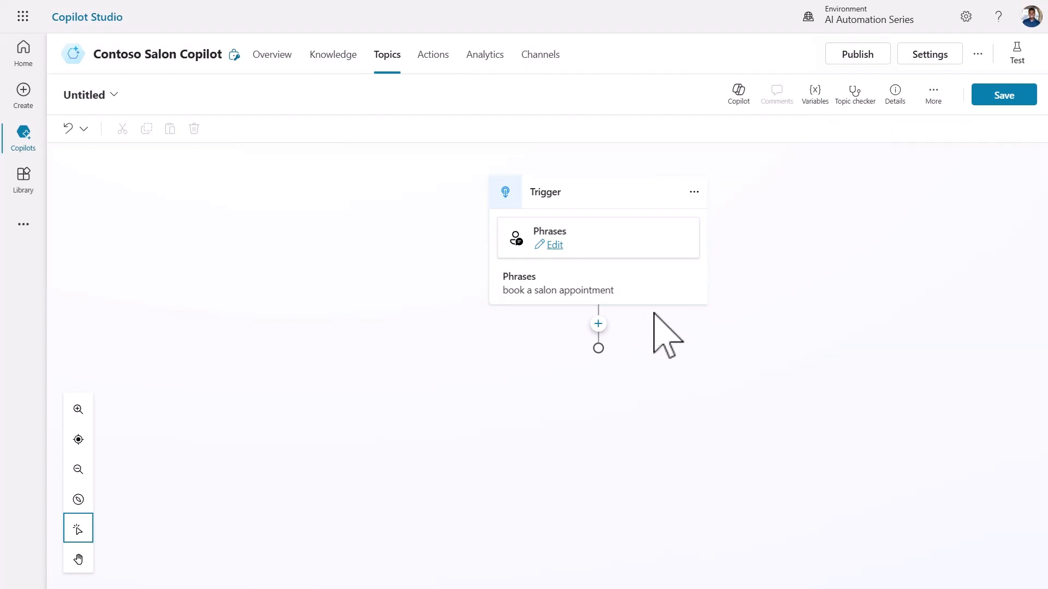
click(598, 324)
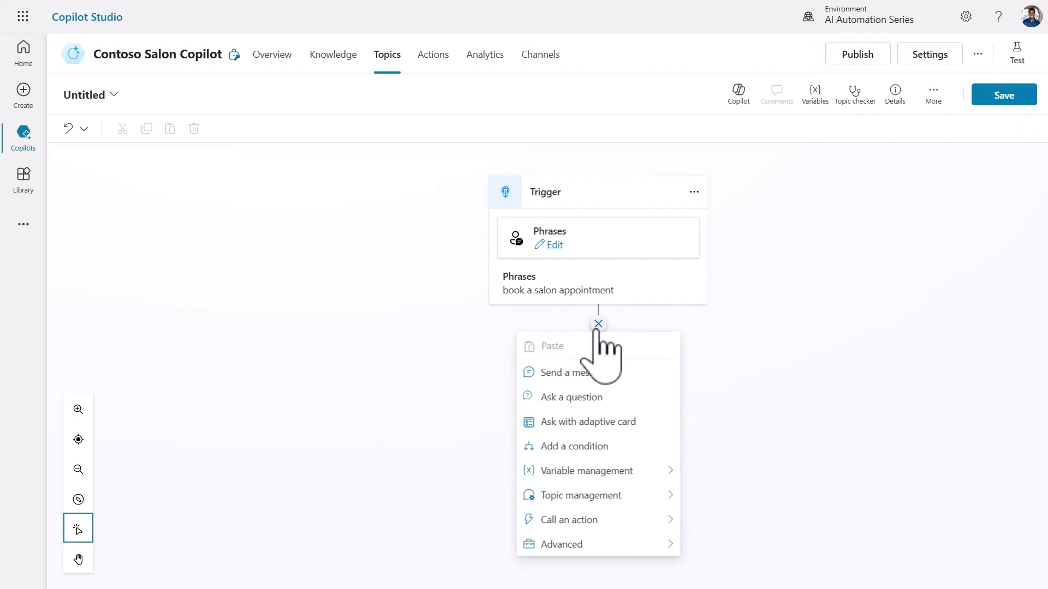
click(790, 362)
click(735, 98)
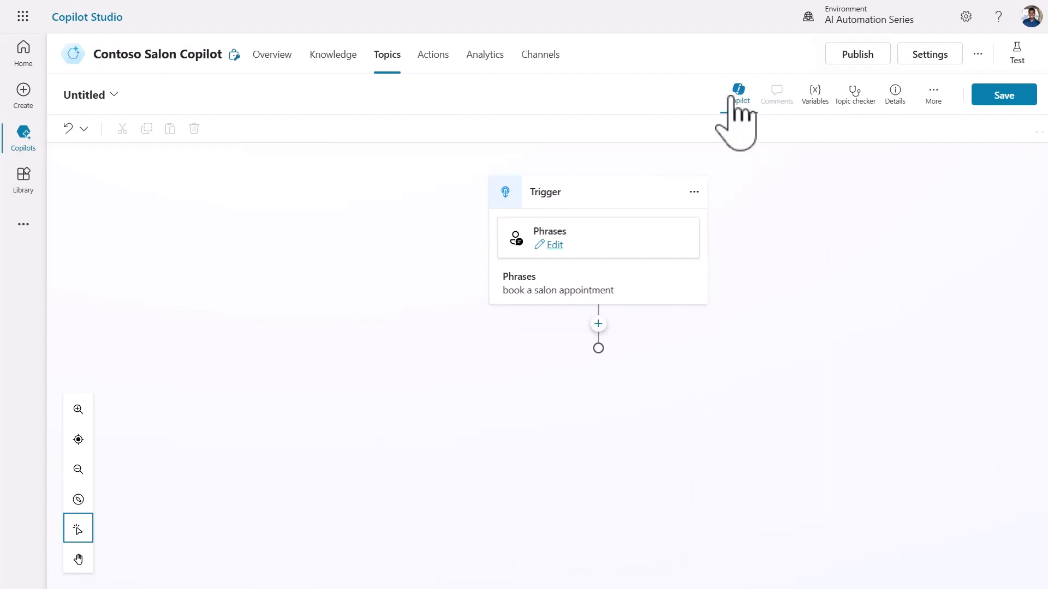
text(Add a message node.)
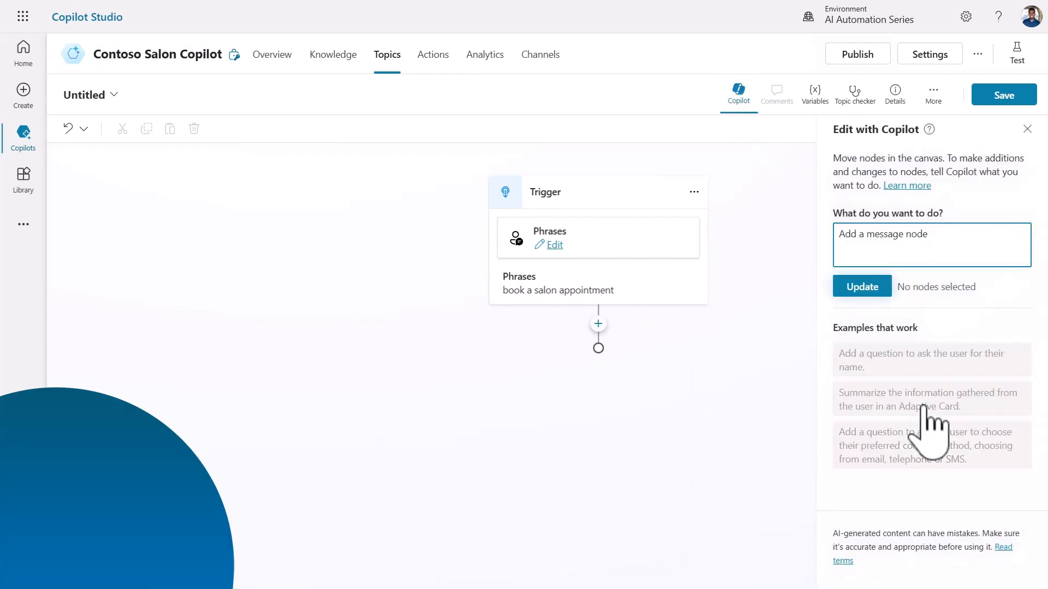